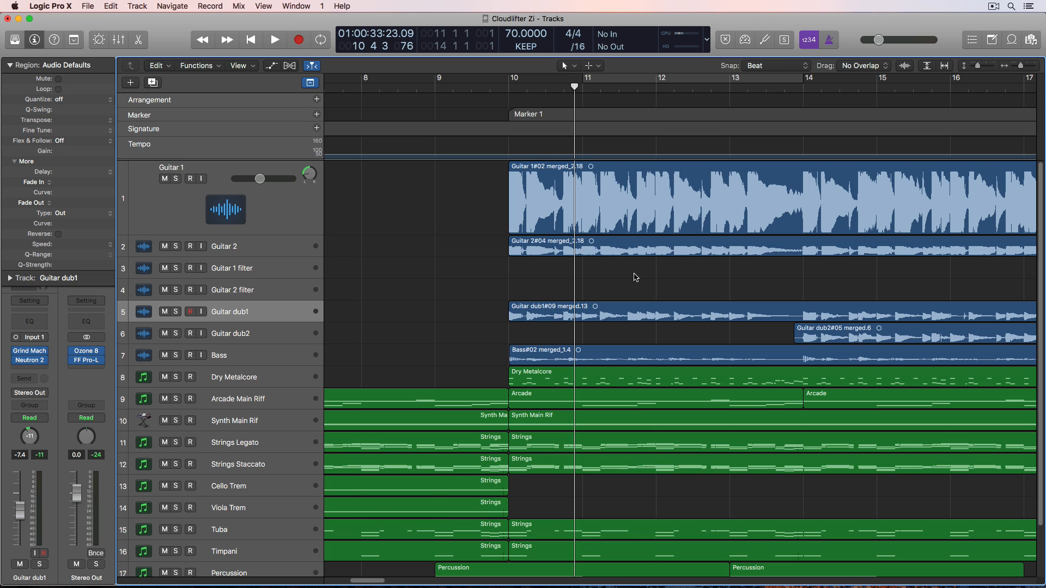
# Step: Play and stop a short passage of the song, and open and close the mixer
pyautogui.press('space')
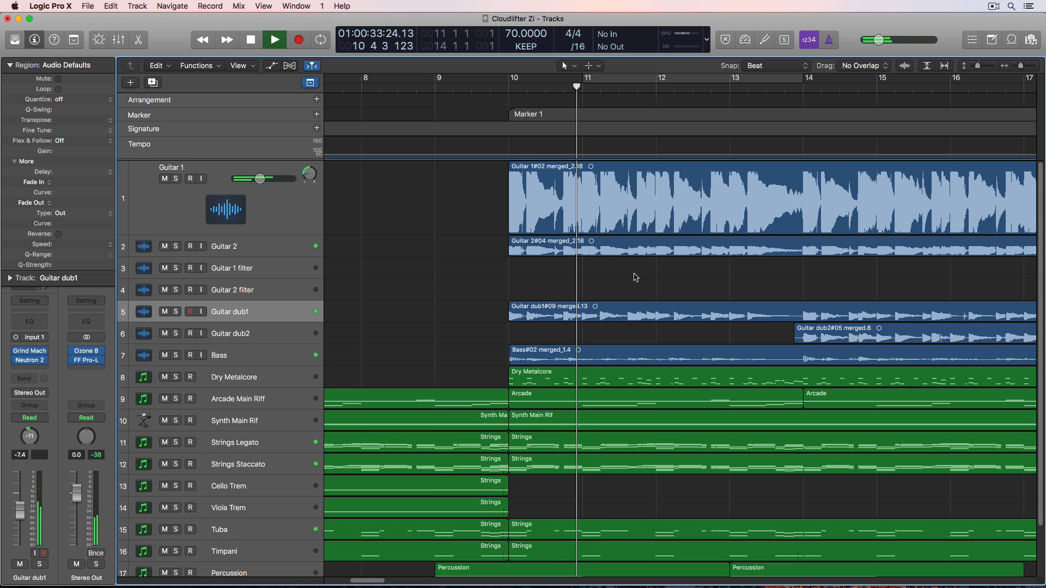
pyautogui.press('space')
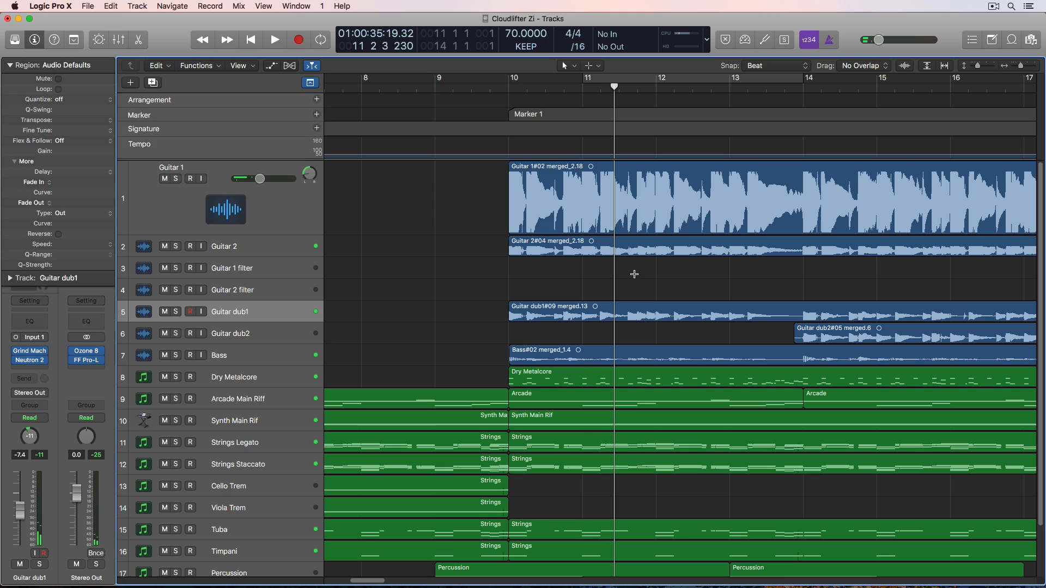
pyautogui.press('super+2')
pyautogui.press('x')
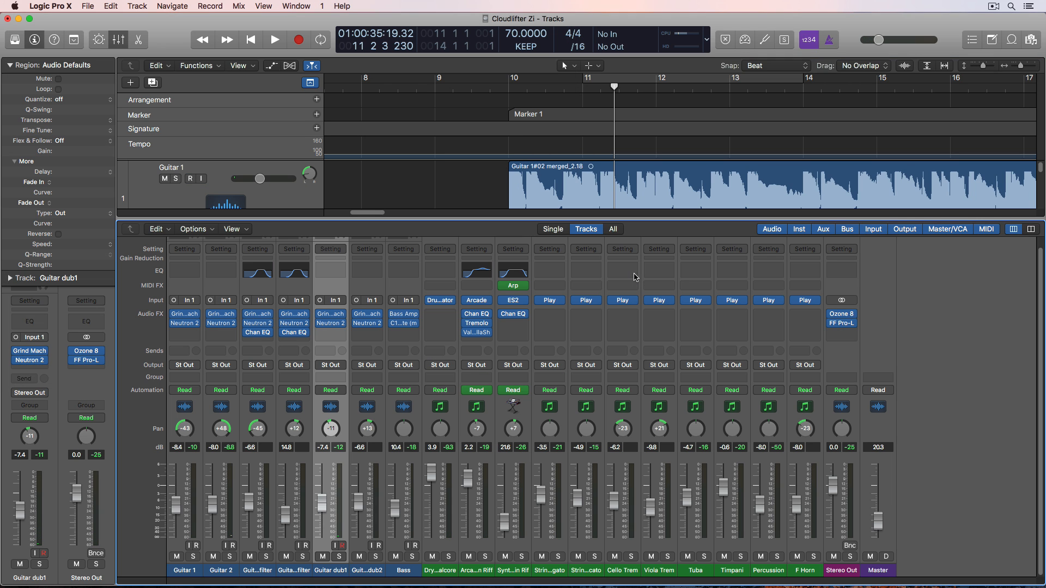
pyautogui.press('super+4')
pyautogui.press('p')
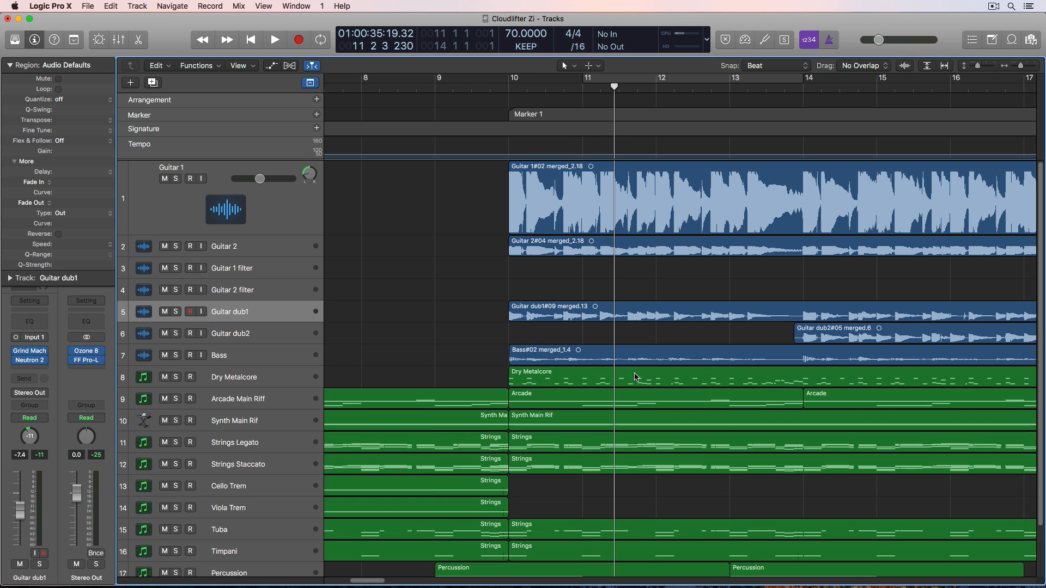
# Step: Open the Dry Metalcore region in the Piano Roll, close the editor and deselect the region
pyautogui.click(636, 377)
pyautogui.press('p')
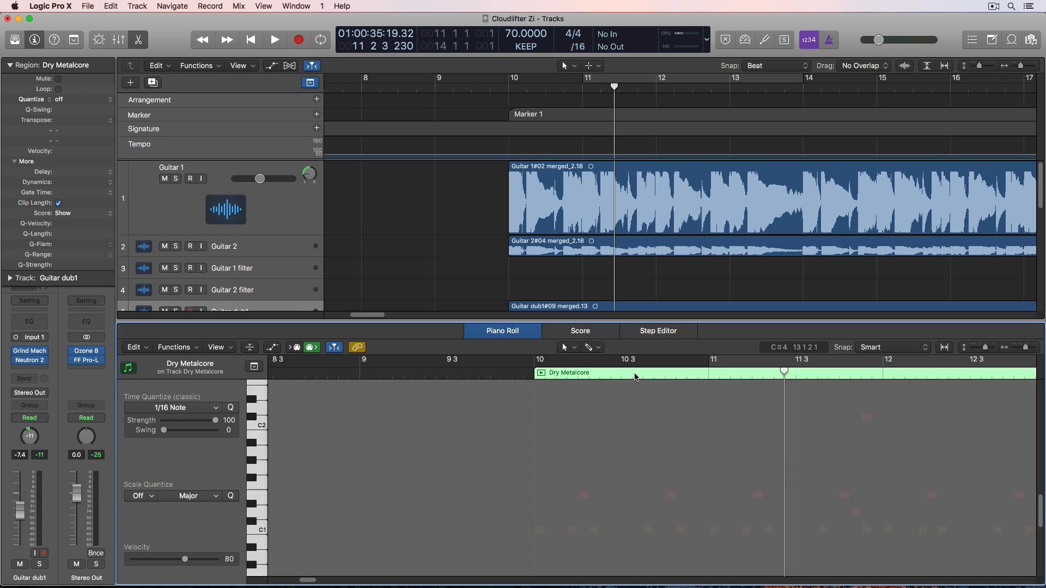
pyautogui.press('p')
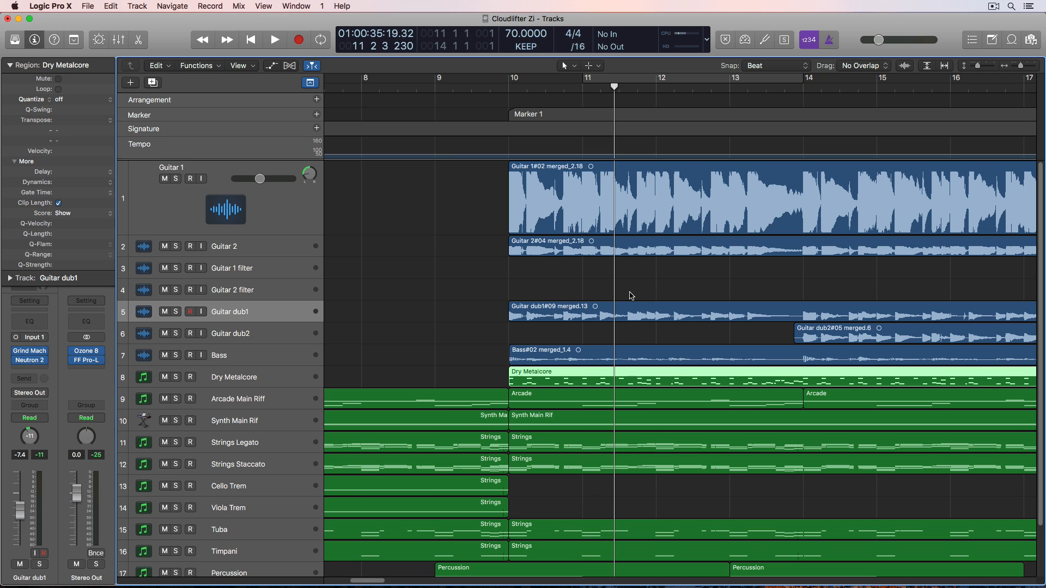
pyautogui.click(630, 295)
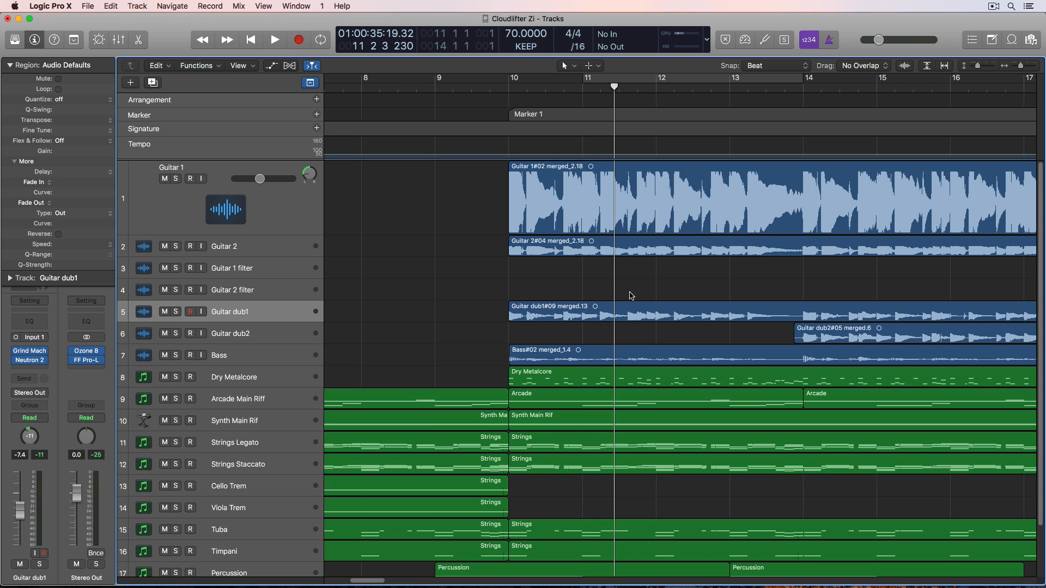
# Step: Step the playhead bar by bar to bar 10, forward a few bars, and back to bar 8
pyautogui.press(',')
pyautogui.press(',')
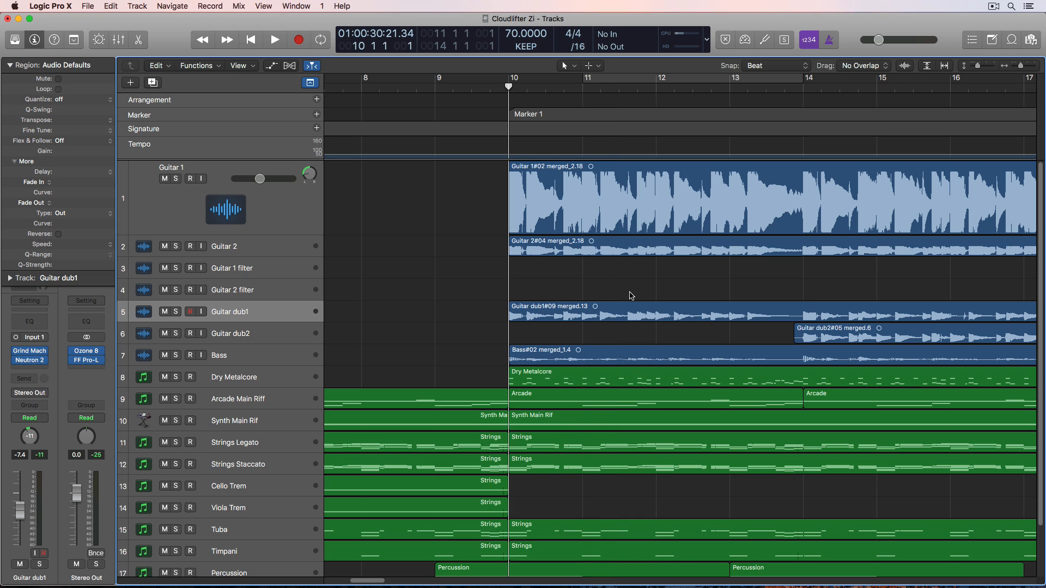
pyautogui.press('.')
pyautogui.press('.')
pyautogui.press('.')
pyautogui.press('.')
pyautogui.press(',')
pyautogui.press(',')
pyautogui.press(',')
pyautogui.press(',')
pyautogui.press(',')
pyautogui.press(',')
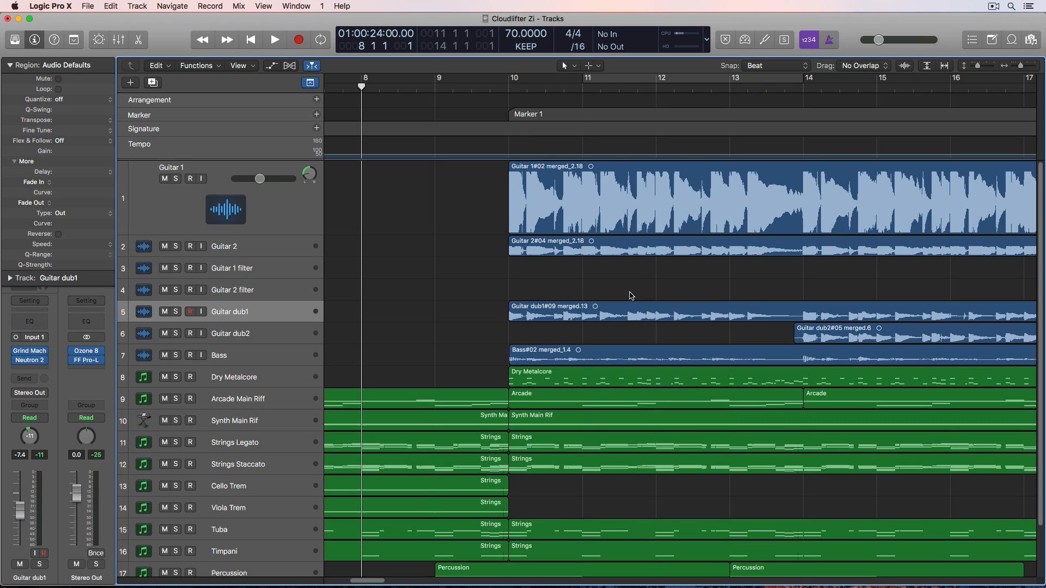
# Step: Advance the playhead one bar at a time to bar 15
pyautogui.press('.')
pyautogui.press('.')
pyautogui.press('.')
pyautogui.press('.')
pyautogui.press('.')
pyautogui.press('.')
pyautogui.press('.')
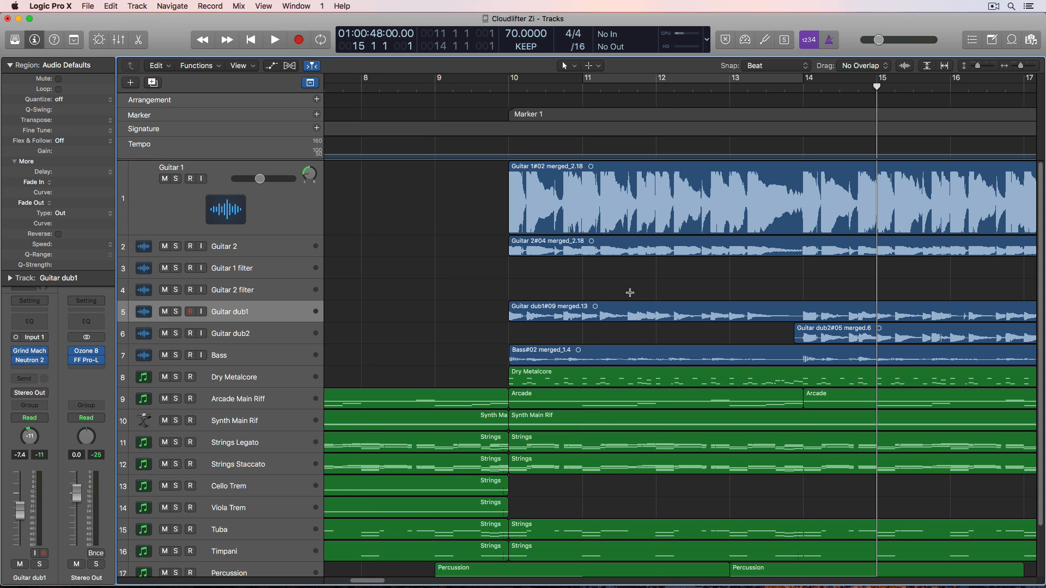
# Step: Move the playhead back one bar at a time to bar 10
pyautogui.press('super+Left')
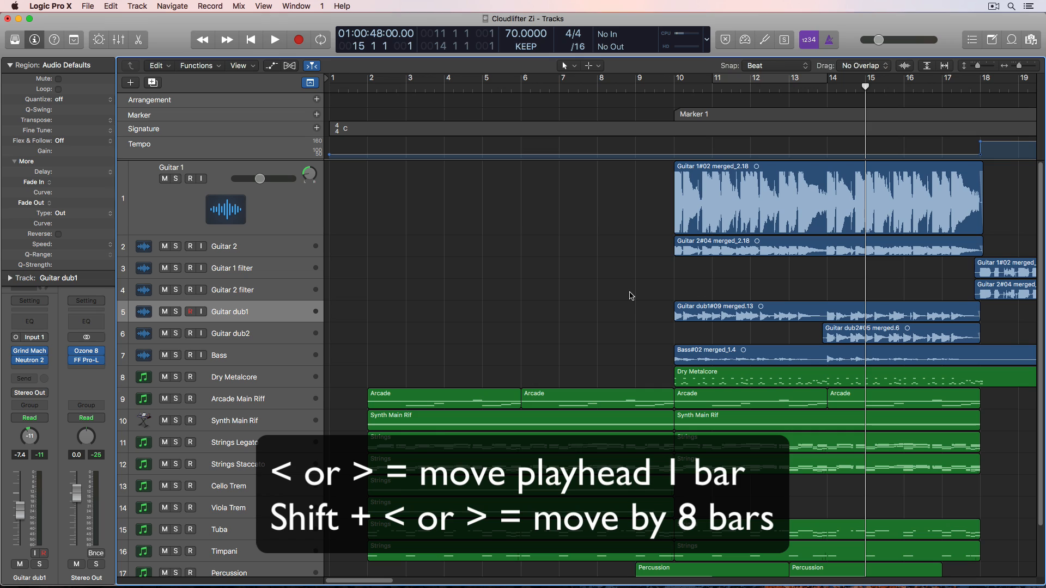
pyautogui.press(',')
pyautogui.press(',')
pyautogui.press(',')
pyautogui.press(',')
pyautogui.press(',')
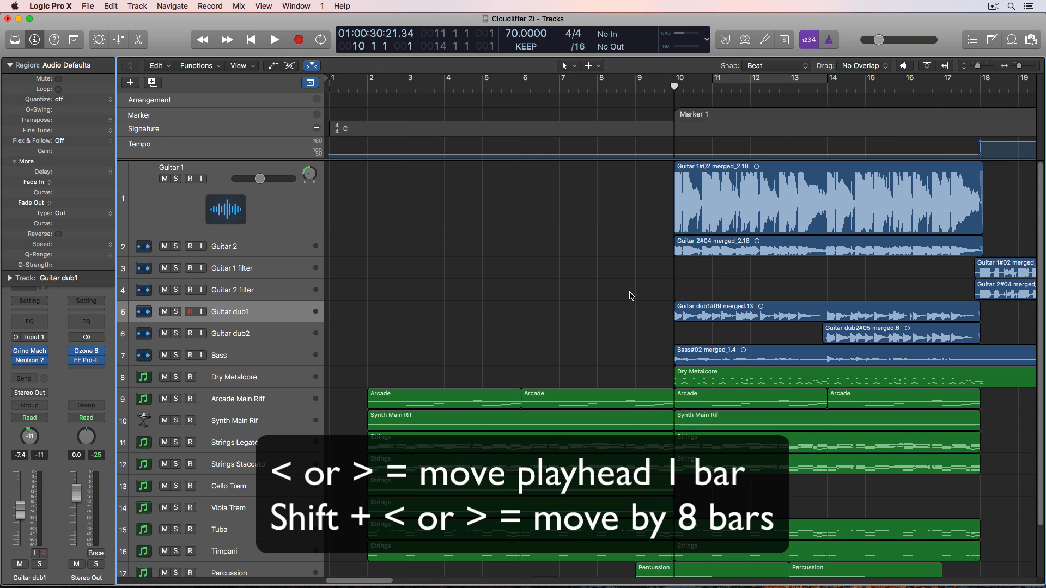
# Step: Jump the playhead backward and forward in eight-bar increments, through bar 18 and back to bar 10
pyautogui.hotkey('shift', ',')
pyautogui.hotkey('shift', '.')
pyautogui.hotkey('shift', '.')
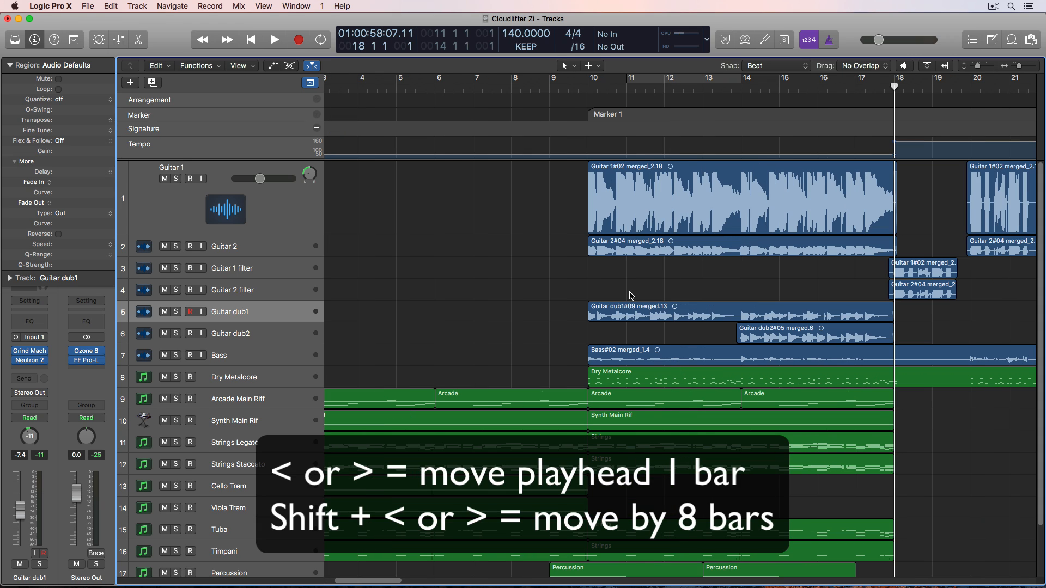
pyautogui.hotkey('shift', ',')
pyautogui.hotkey('shift', ',')
pyautogui.hotkey('shift', '.')
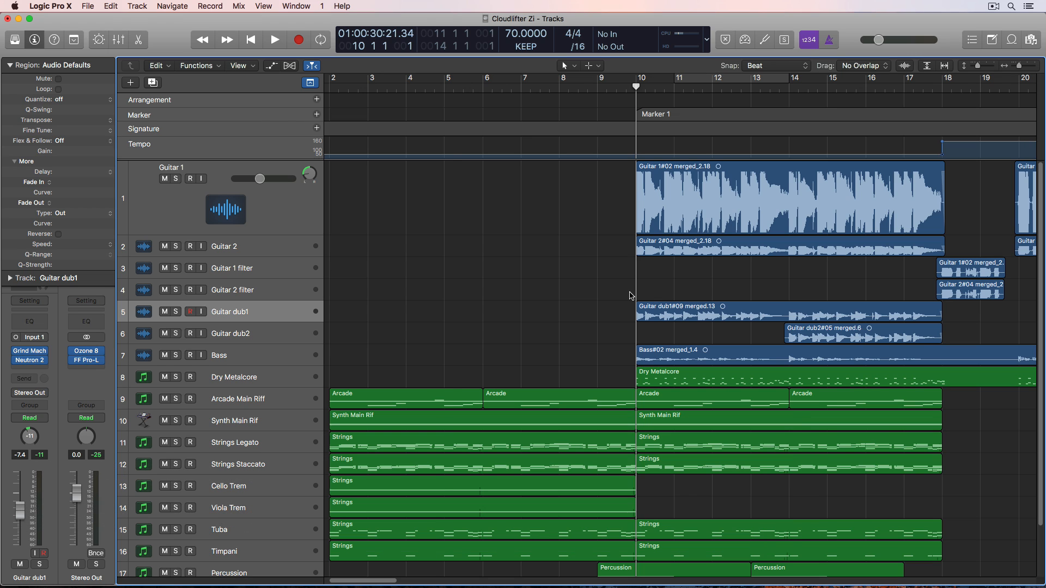
# Step: Split the Guitar 1 region that begins at bar 10 at the playhead on bar 13
pyautogui.click(750, 88)
pyautogui.click(769, 178)
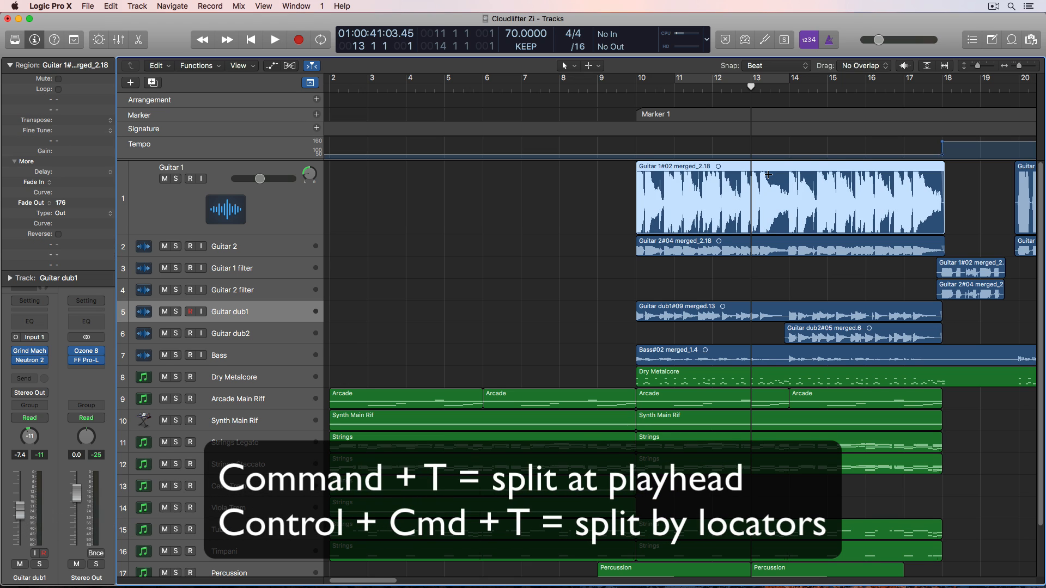
pyautogui.press('super+t')
pyautogui.click(805, 281)
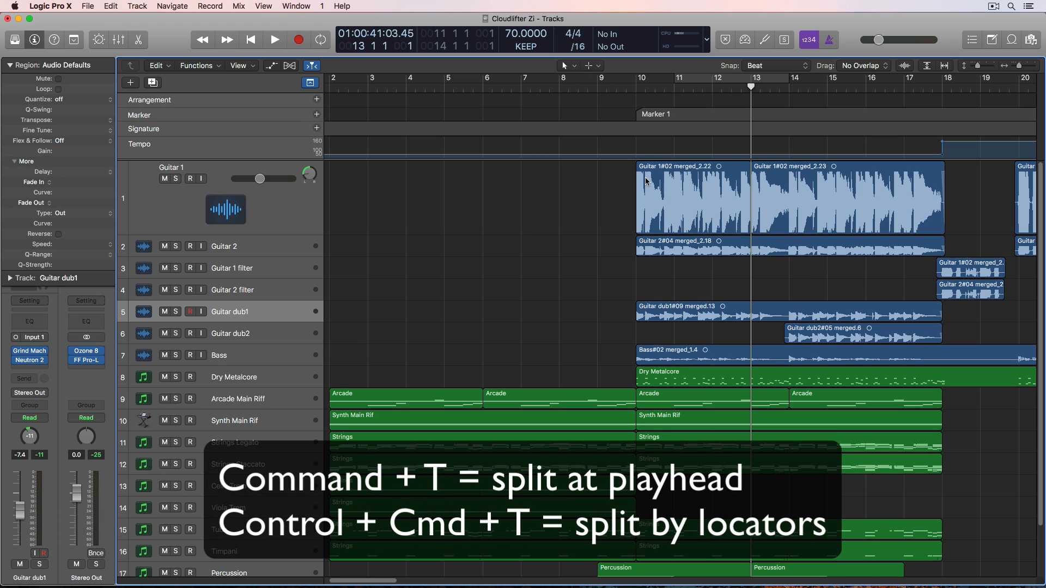
# Step: Split the first Guitar 1 region at the playhead on bar 12 and deselect the regions
pyautogui.click(635, 87)
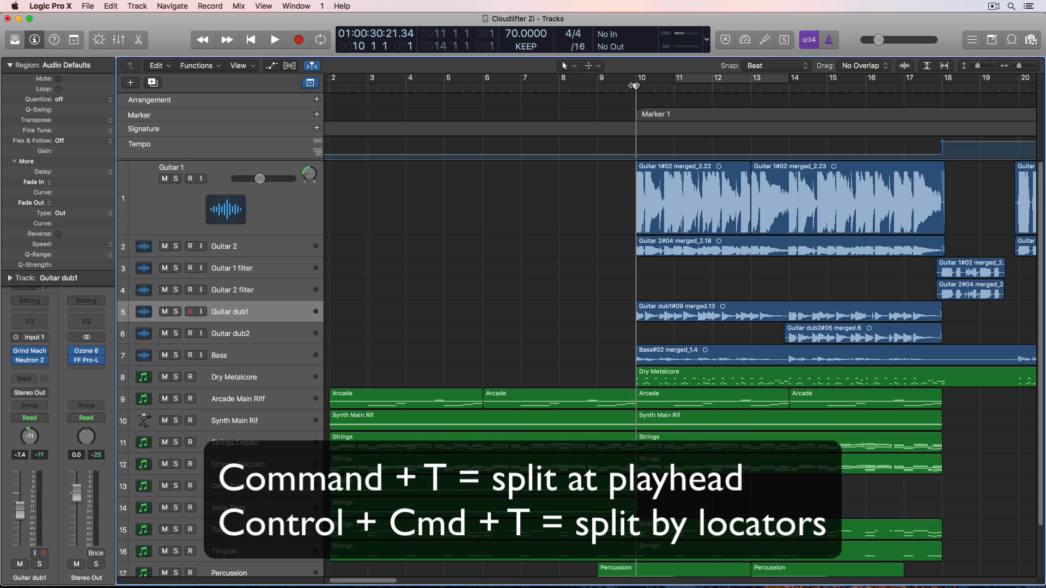
pyautogui.click(713, 86)
pyautogui.click(726, 180)
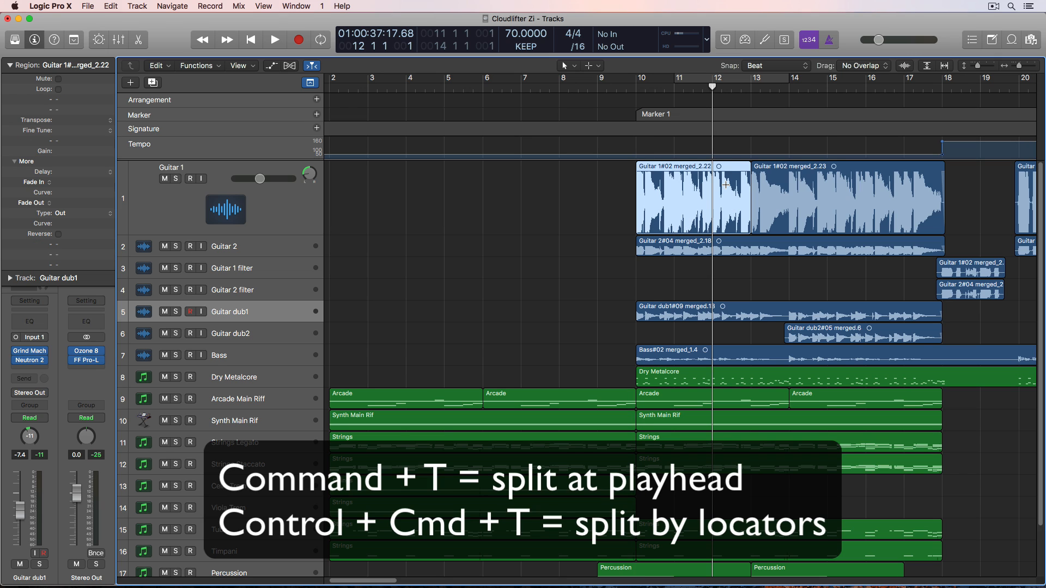
pyautogui.press('super+t')
pyautogui.press('super+Right')
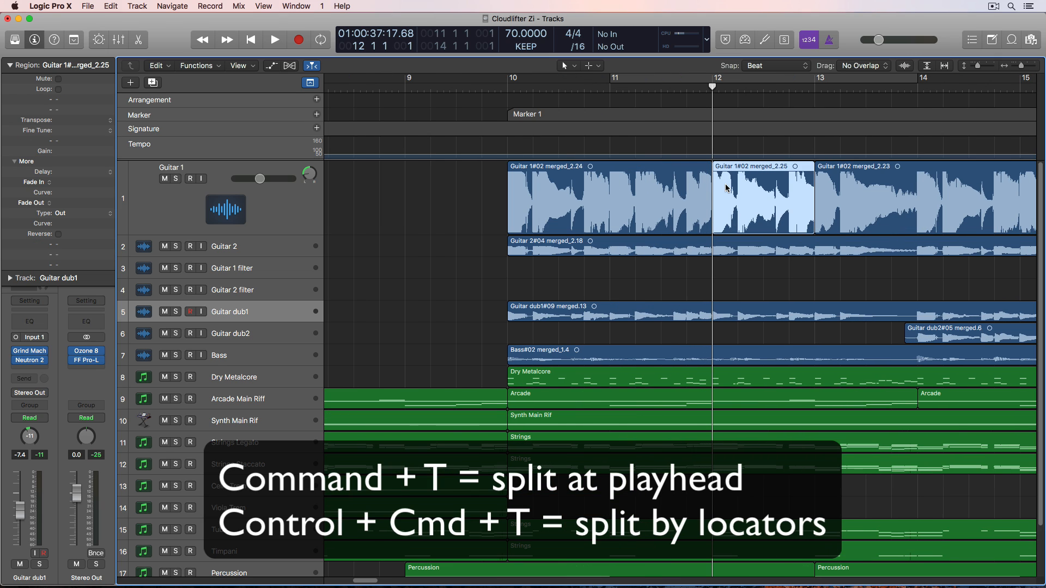
pyautogui.click(657, 284)
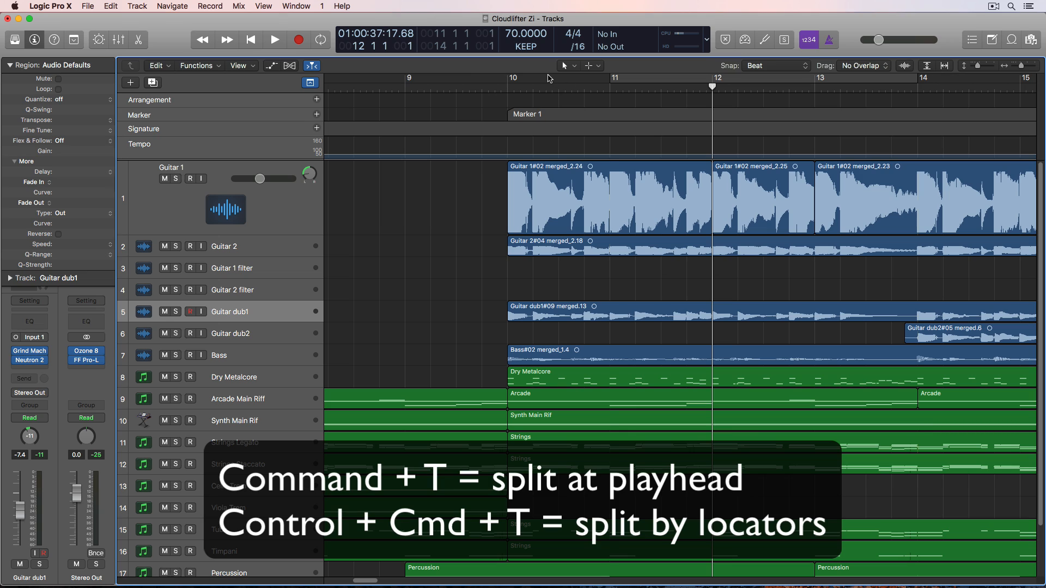
# Step: Set the cycle locators from 10 3 1 to 11 4 1 and split the first Guitar 1 region by the locators
pyautogui.moveTo(558, 78); pyautogui.dragTo(683, 82)
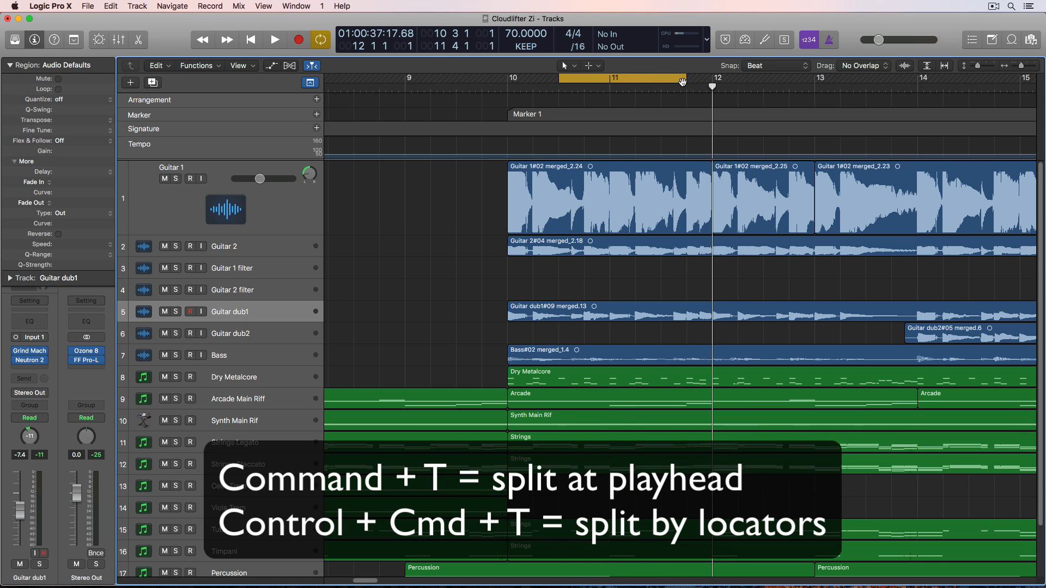
pyautogui.click(627, 196)
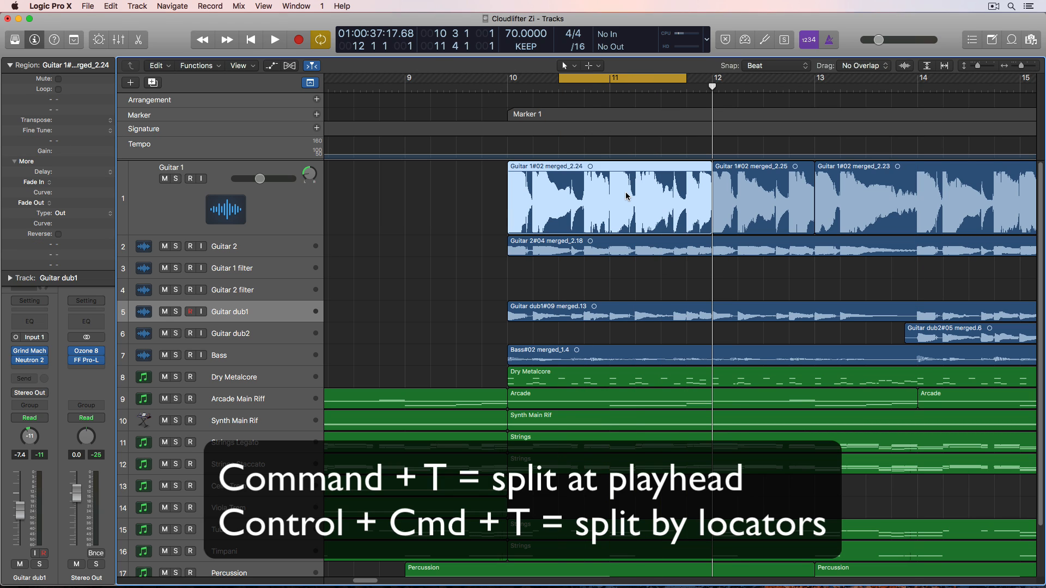
pyautogui.press('ctrl+super+t')
pyautogui.click(624, 284)
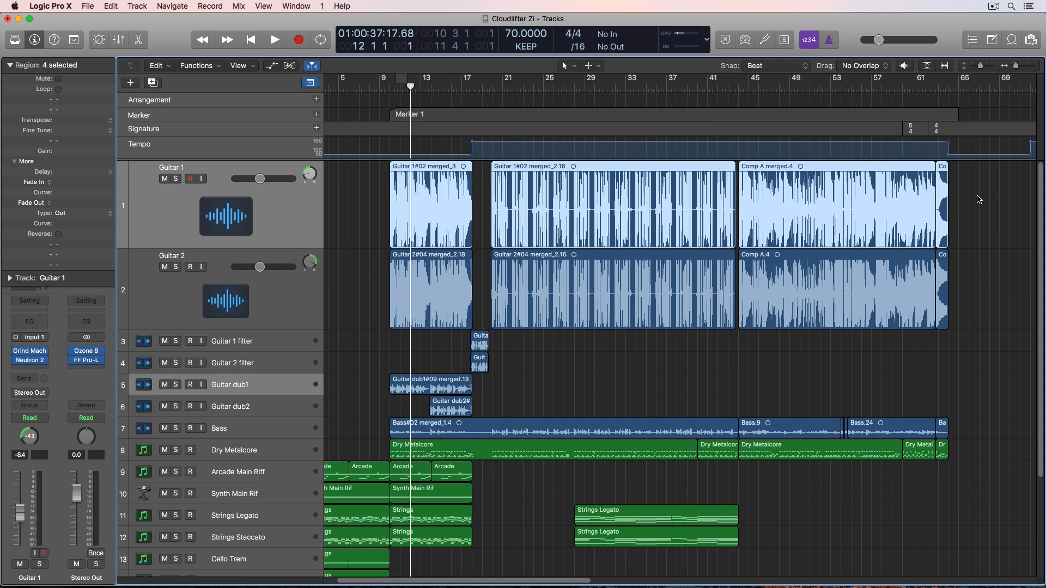
# Step: Try joining the selected Guitar 1 regions into one, and joining the Guitar 1 and Guitar 2 regions by track, undoing both
pyautogui.press('super+j')
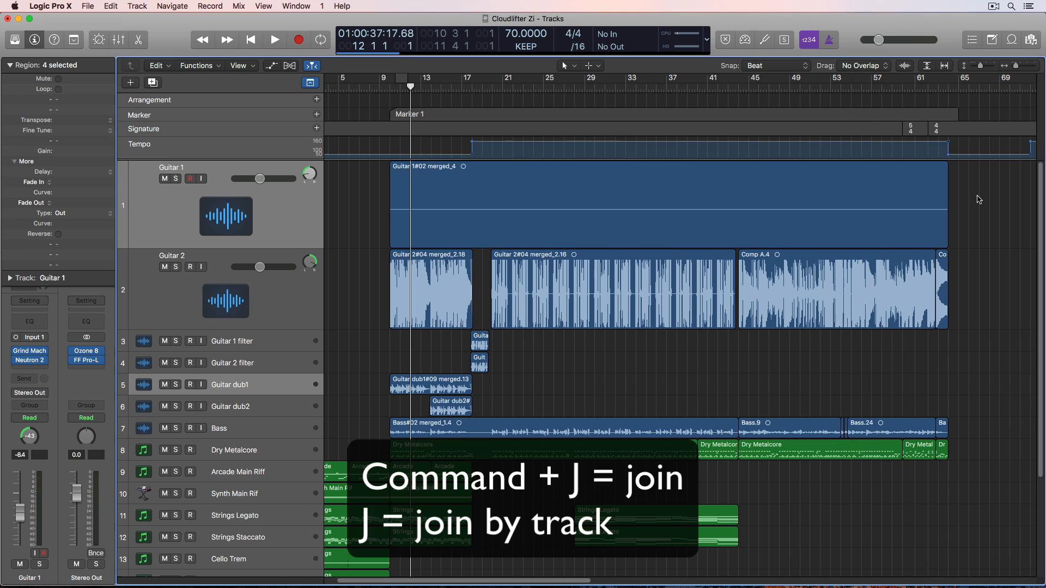
pyautogui.press('super+z')
pyautogui.moveTo(1004, 207); pyautogui.dragTo(472, 268)
pyautogui.press('super+j')
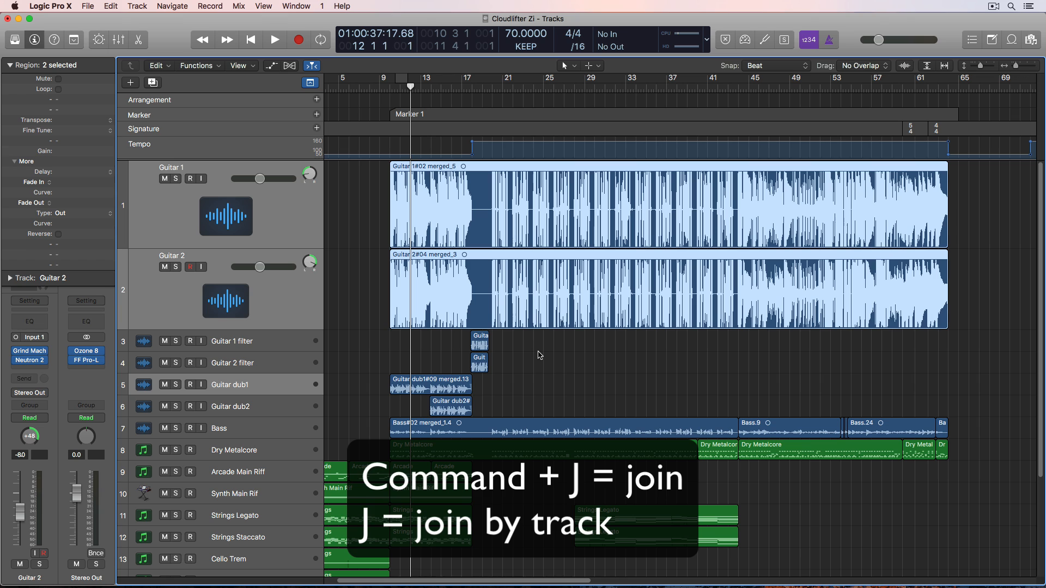
pyautogui.press('super+z')
# Step: Try joining the selected regions of both guitar tracks into a single stereo mixdown, and undo the join
pyautogui.press('super+j')
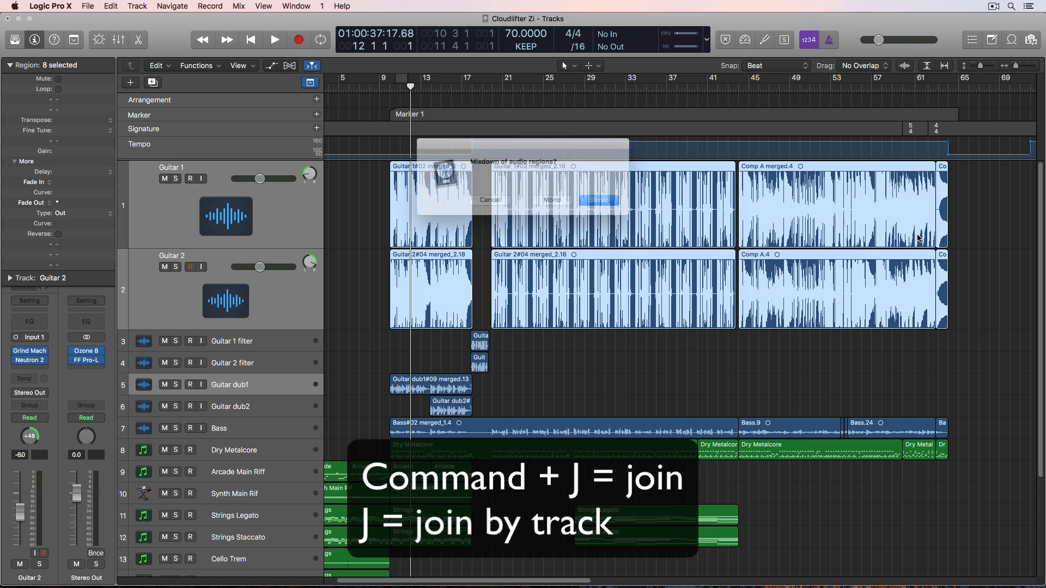
pyautogui.press('Return')
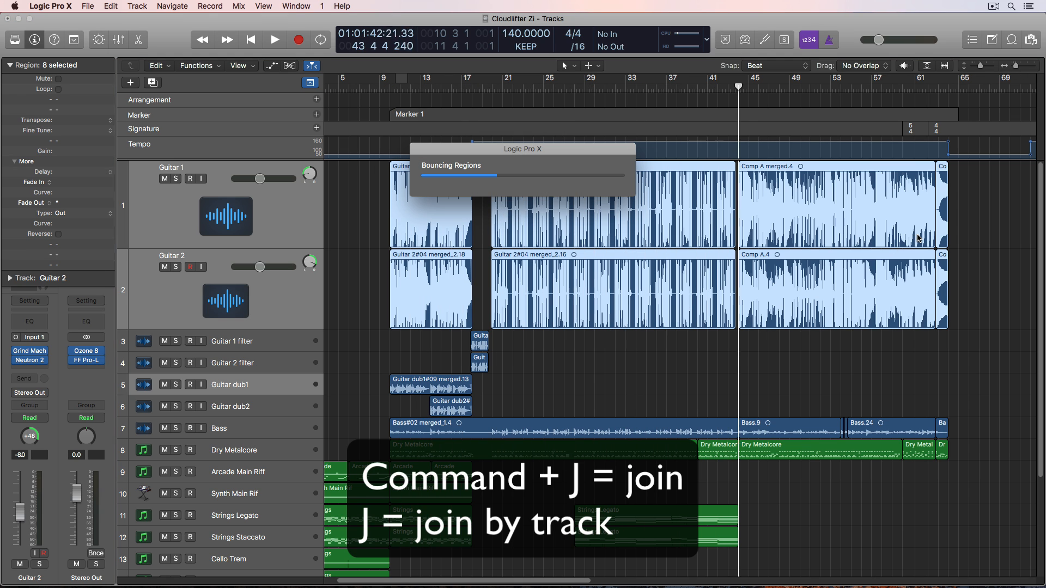
pyautogui.click(917, 237)
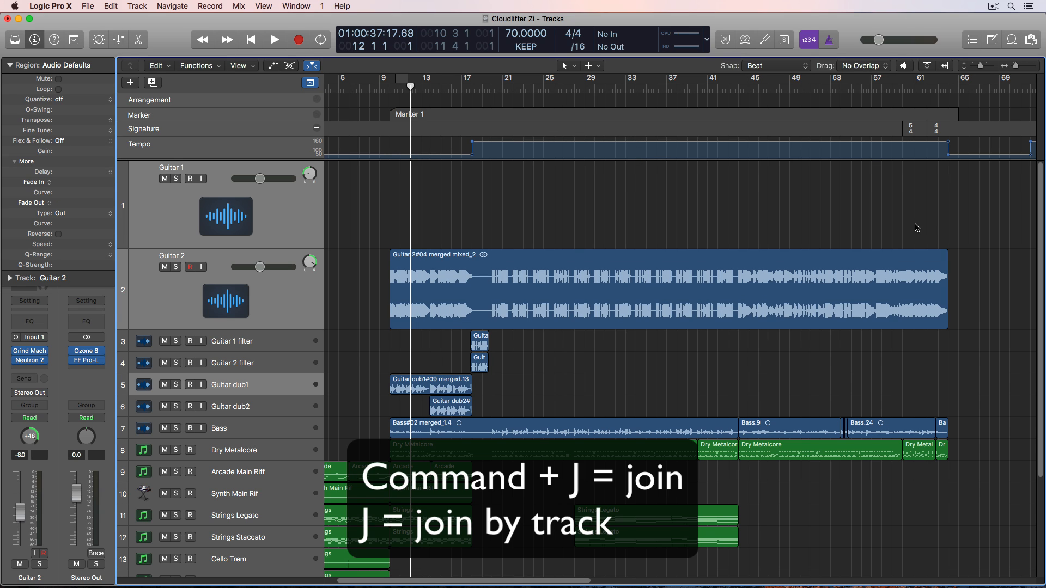
pyautogui.press('super+z')
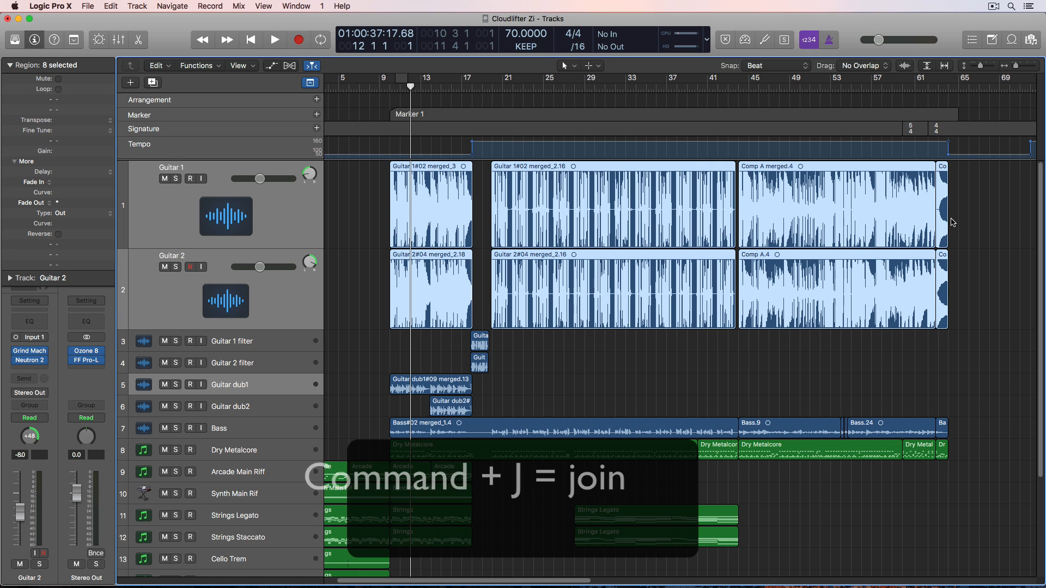
# Step: Select all regions on the Guitar 1 and Guitar 2 tracks and join them, accepting the default mixdown
pyautogui.moveTo(993, 216); pyautogui.dragTo(423, 270)
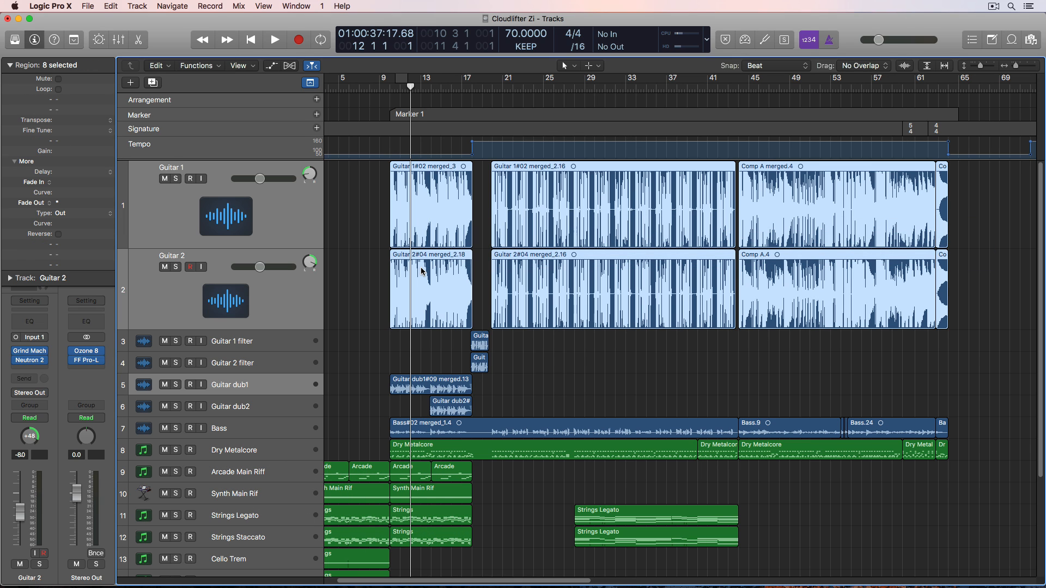
pyautogui.press('super+j')
pyautogui.press('Return')
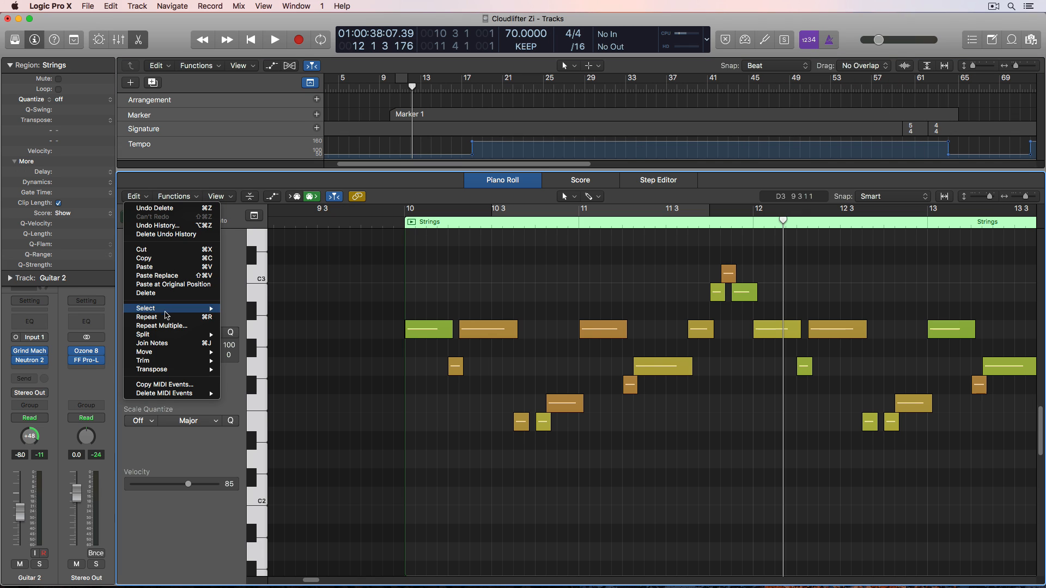
# Step: Select the Strings notes from bar 10 to mid-bar 12 in the Piano Roll and trim their overlaps with adjacent notes
pyautogui.moveTo(163, 361)
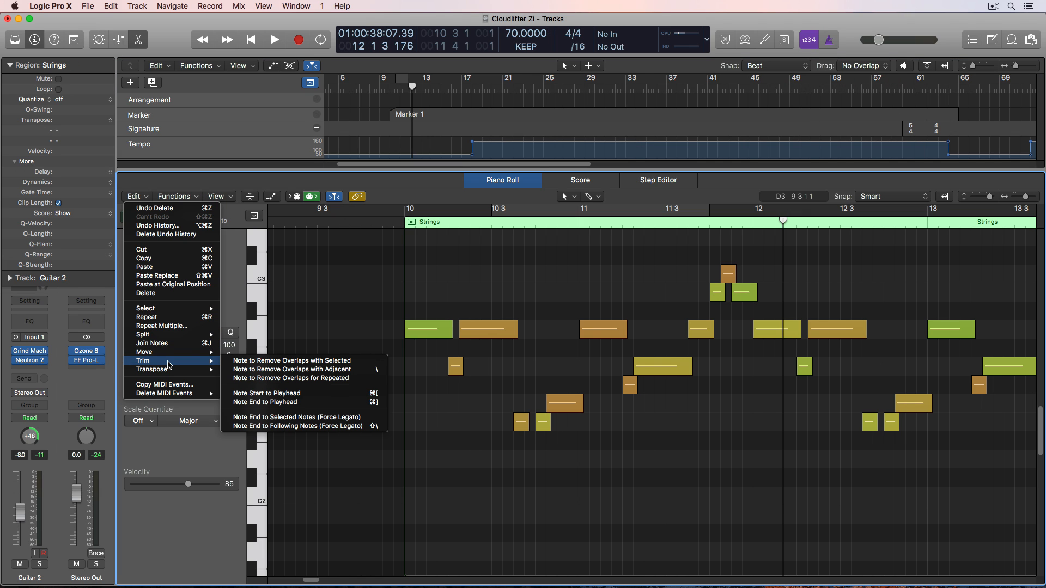
pyautogui.click(364, 371)
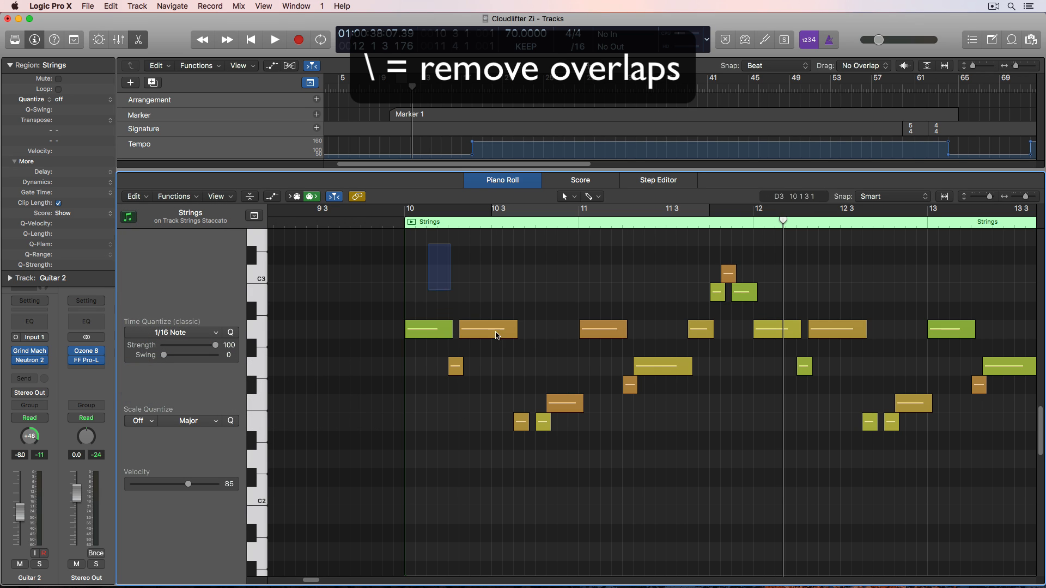
pyautogui.moveTo(495, 334); pyautogui.dragTo(825, 501)
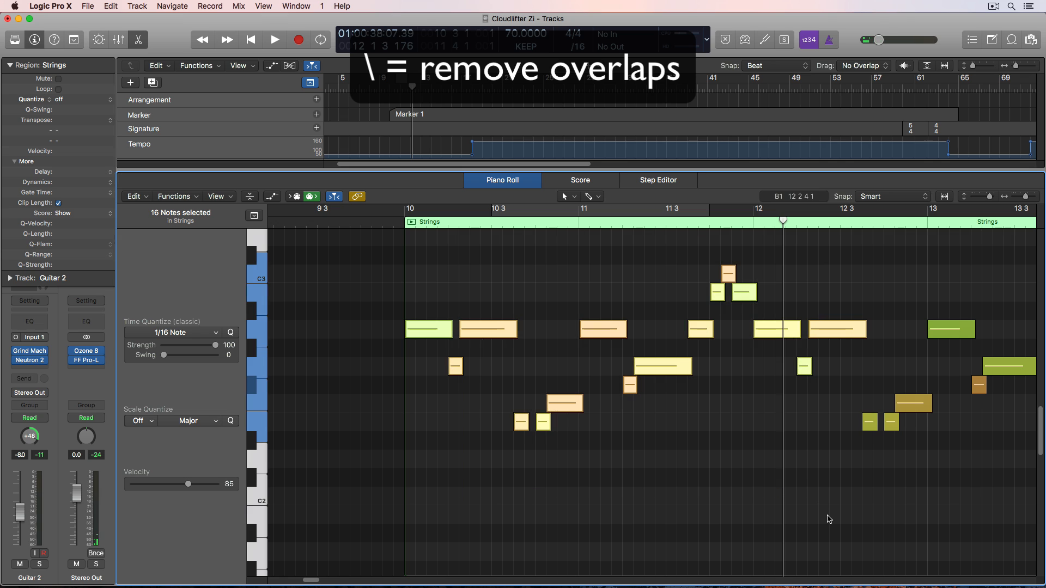
pyautogui.press('\\')
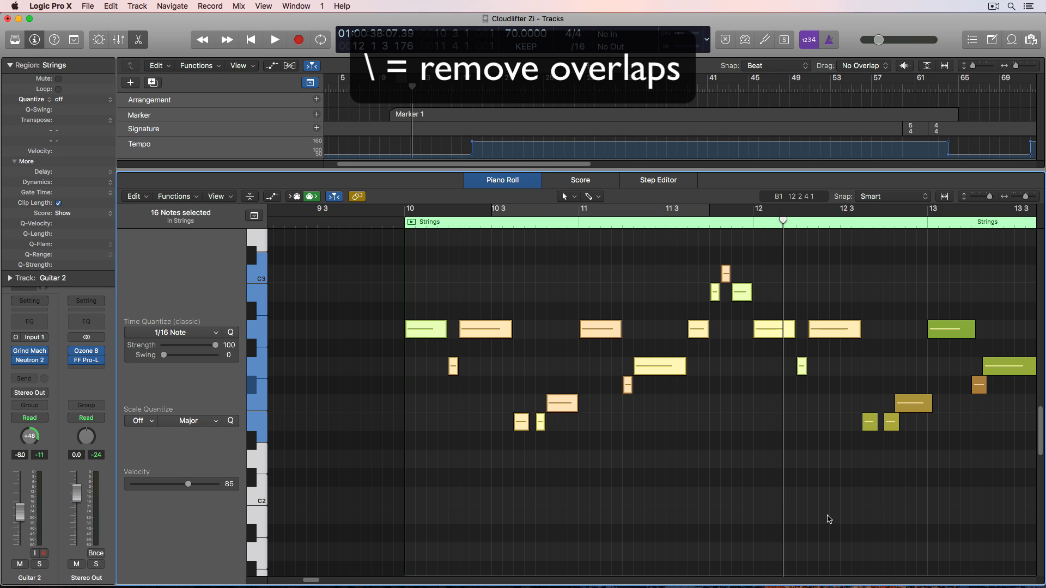
# Step: Select the Strings notes from bar 10 to mid-bar 12 and extend each to the following note with Force Legato
pyautogui.click(829, 519)
pyautogui.click(134, 196)
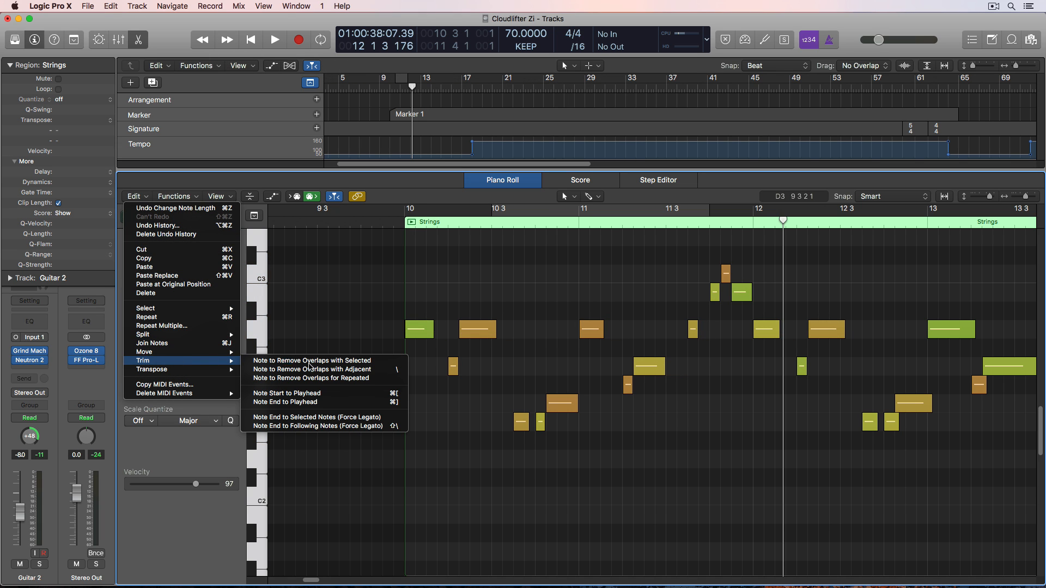
pyautogui.click(386, 427)
pyautogui.moveTo(415, 255); pyautogui.dragTo(830, 467)
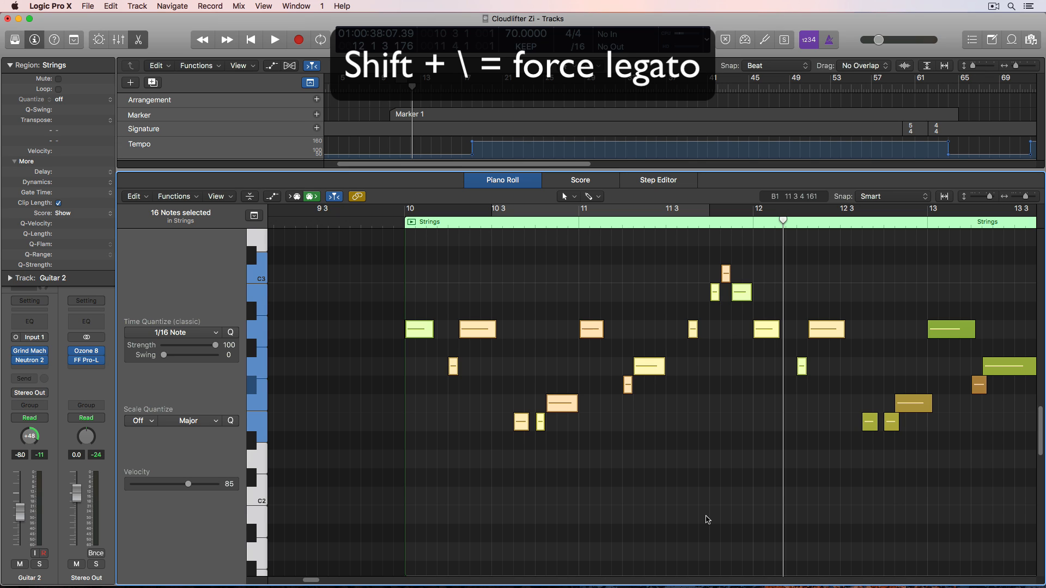
pyautogui.hotkey('shift', '\\')
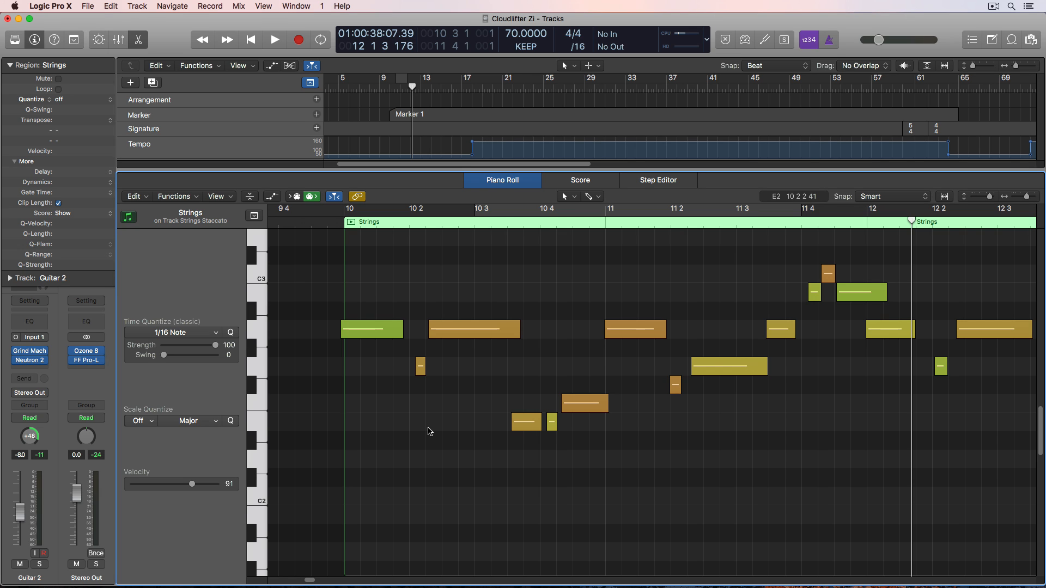
# Step: Quantize all notes in the Strings region to 1/16 Note and trim their overlaps with adjacent notes
pyautogui.press('super+a')
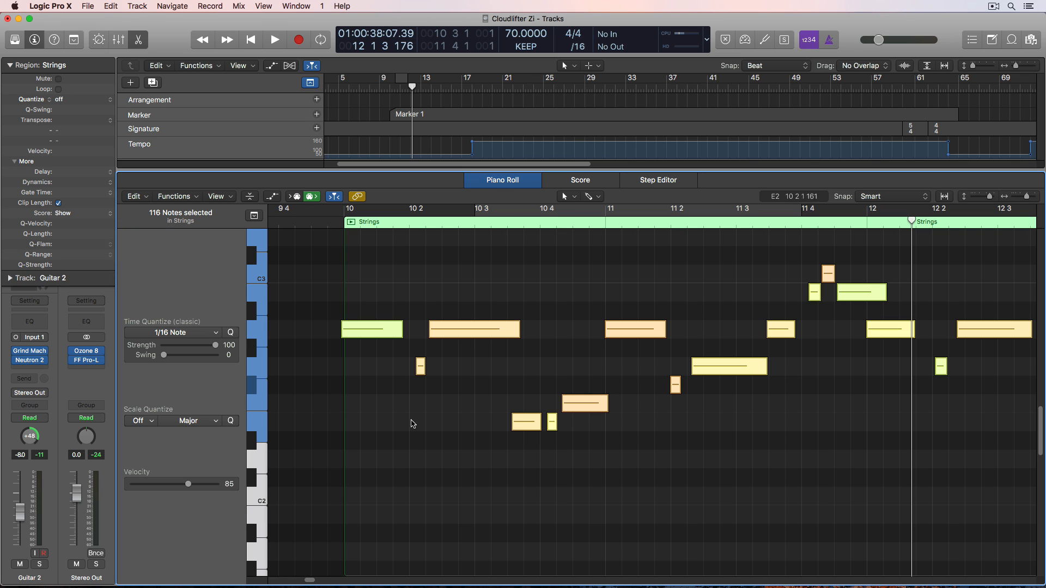
pyautogui.click(231, 333)
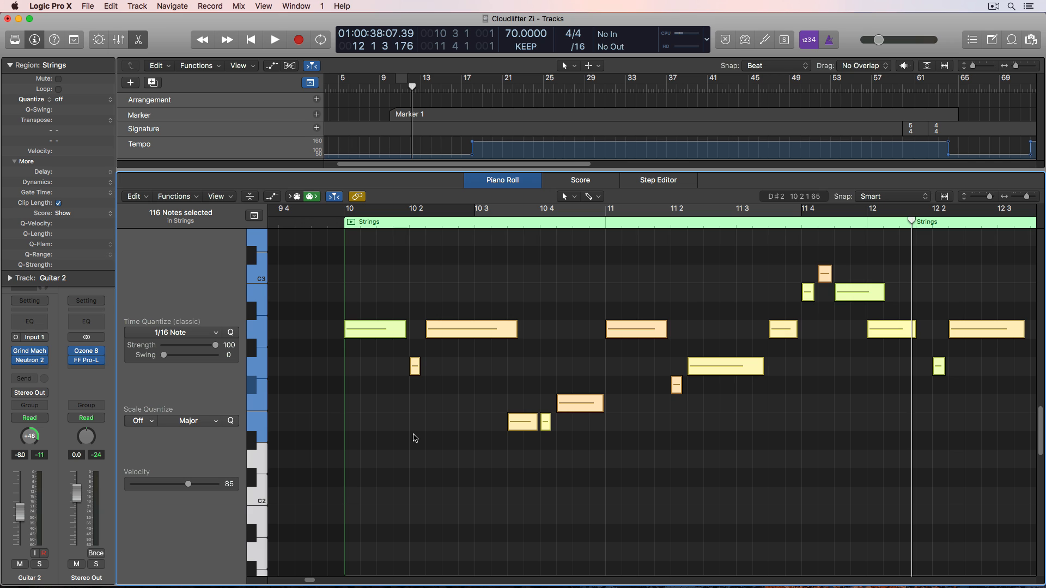
pyautogui.press('\\')
pyautogui.press('Return')
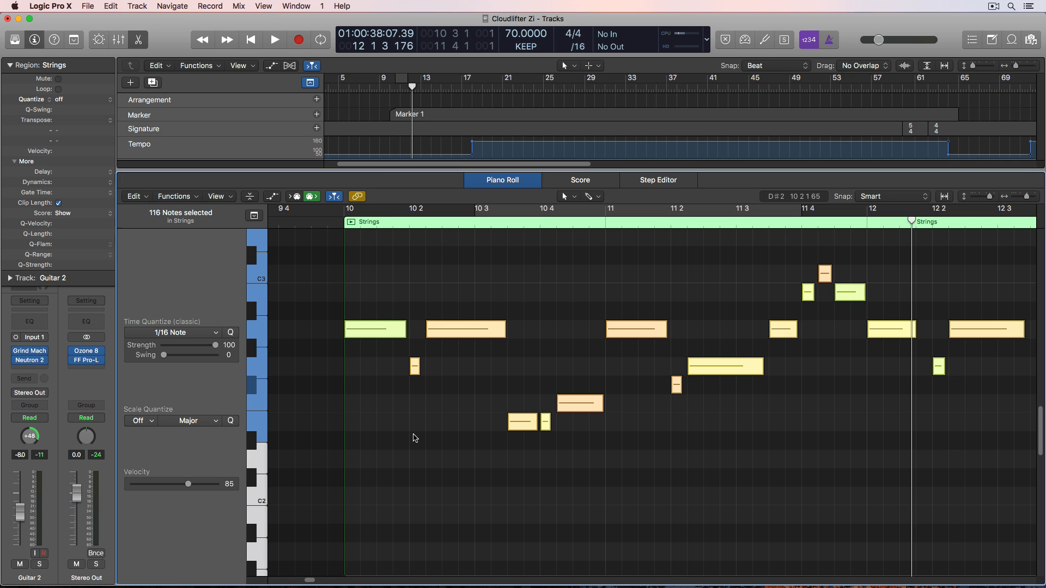
# Step: Force legato on all the quantized Strings notes and clear the selection
pyautogui.press('\\')
pyautogui.press('Return')
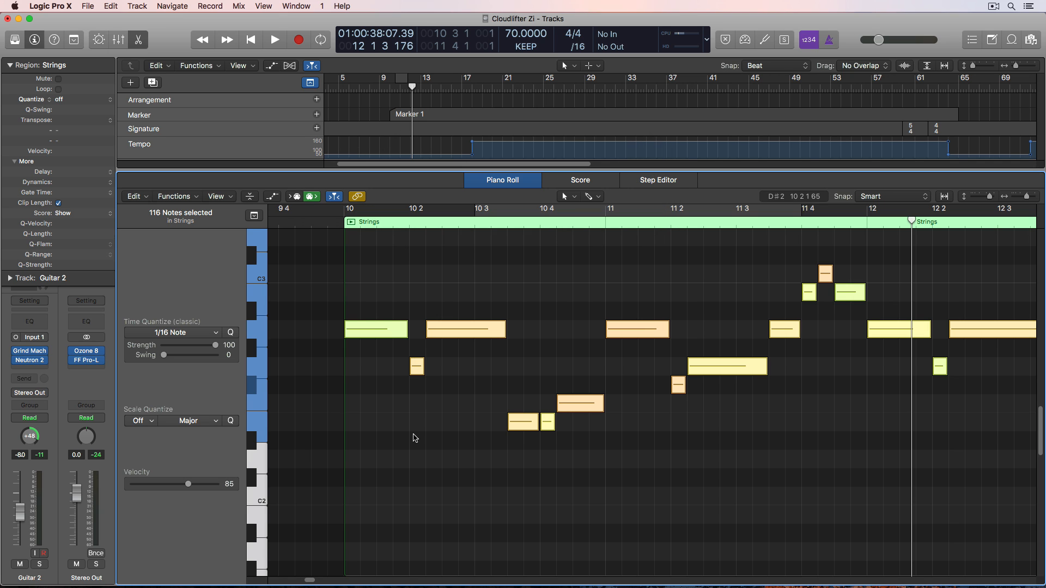
pyautogui.click(414, 438)
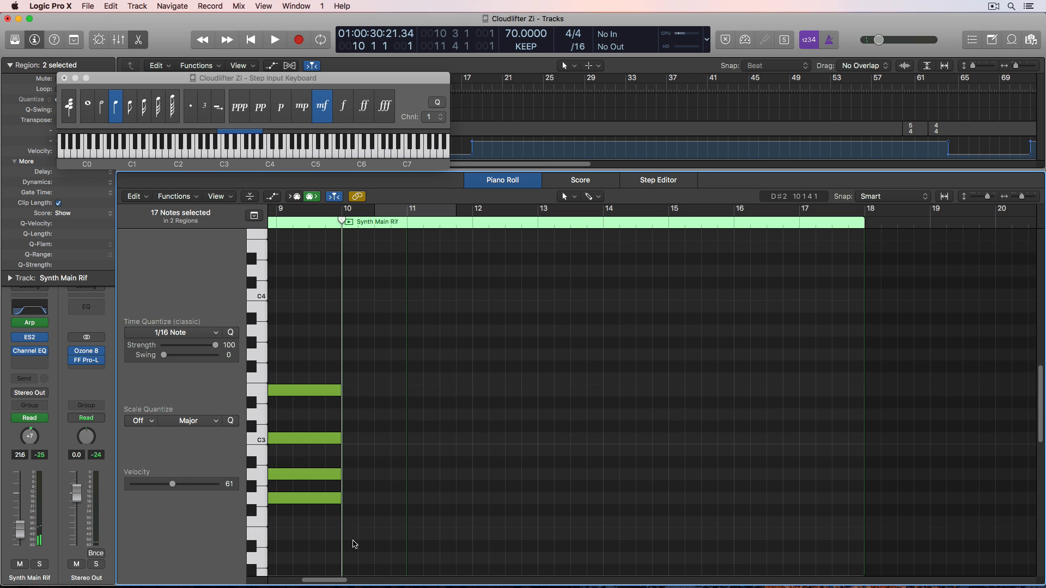
# Step: Turn on MIDI input for step entry into the Synth Main Rif region, and toggle the Step Input Keyboard off and on
pyautogui.click(294, 281)
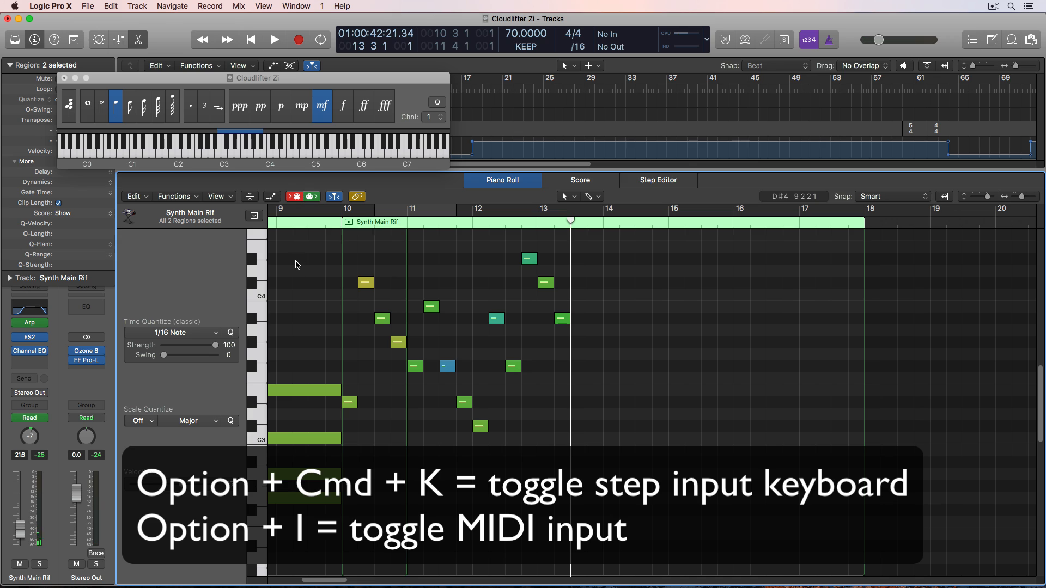
pyautogui.press('alt+super+k')
pyautogui.press('alt+super+k')
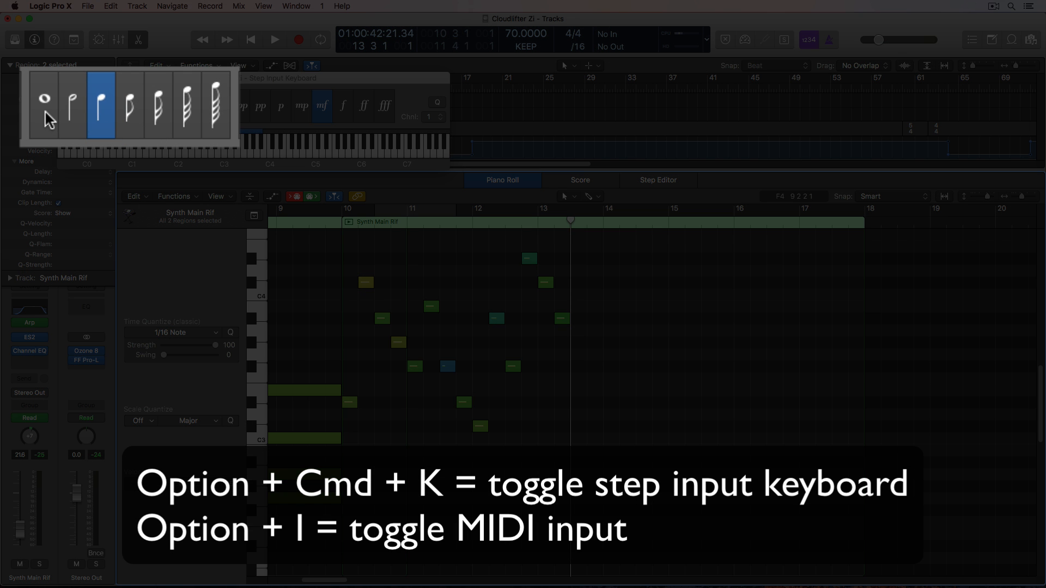
# Step: Cycle through the note lengths of the Step Input Keyboard, from half note through the shortest value and around again
pyautogui.click(87, 106)
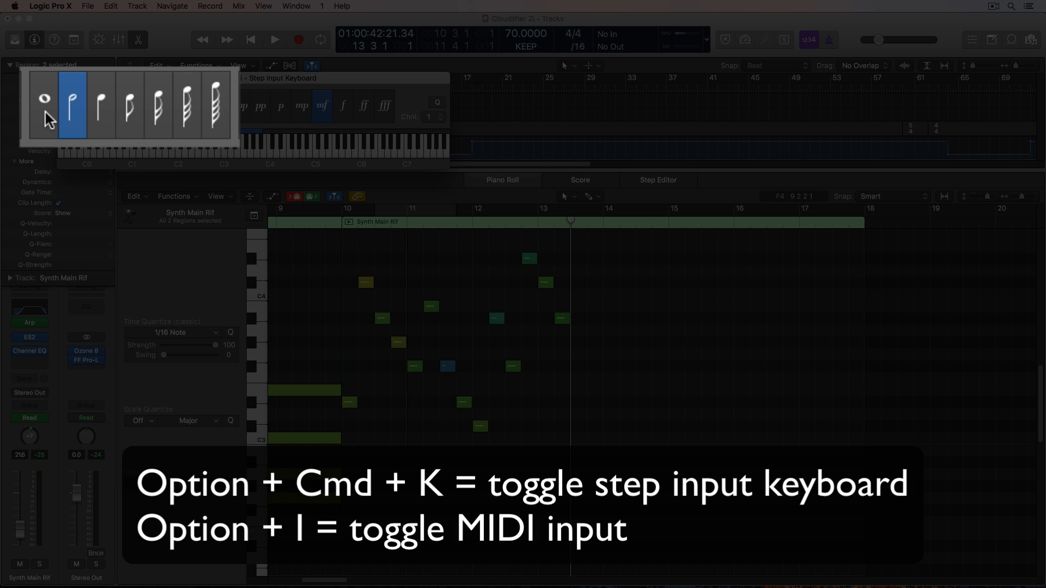
pyautogui.press('Right')
pyautogui.press('Right')
pyautogui.press('Right')
pyautogui.press('Right')
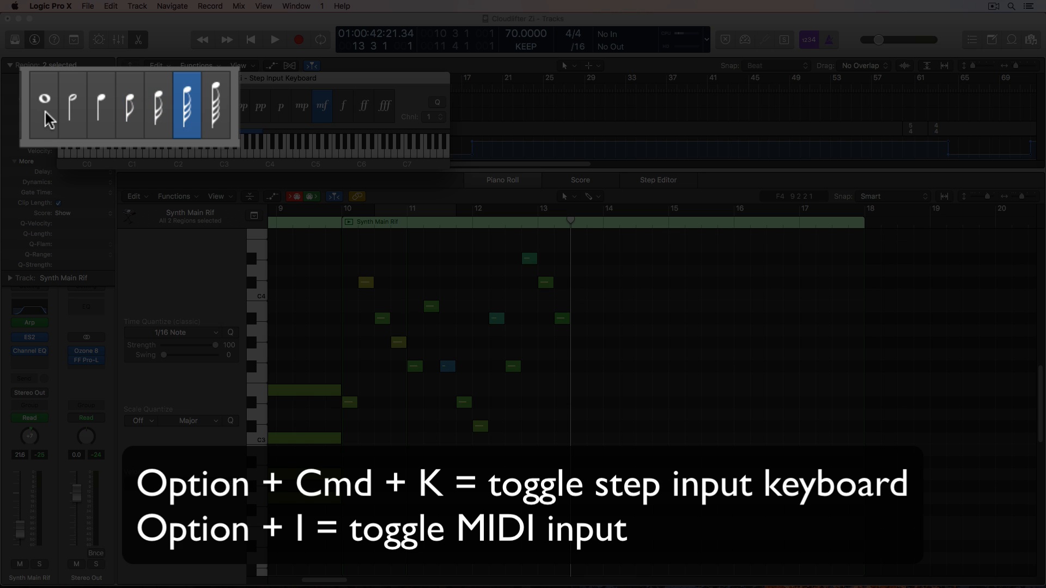
pyautogui.press('Right')
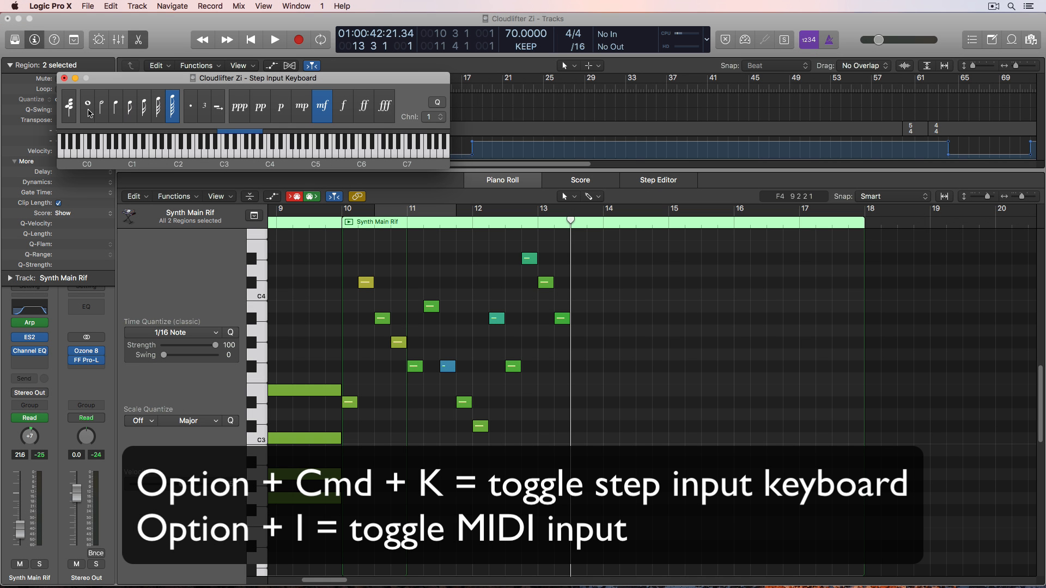
pyautogui.press('Right')
pyautogui.press('Right')
pyautogui.press('Right')
pyautogui.press('Right')
pyautogui.press('Right')
pyautogui.press('Right')
pyautogui.press('Right')
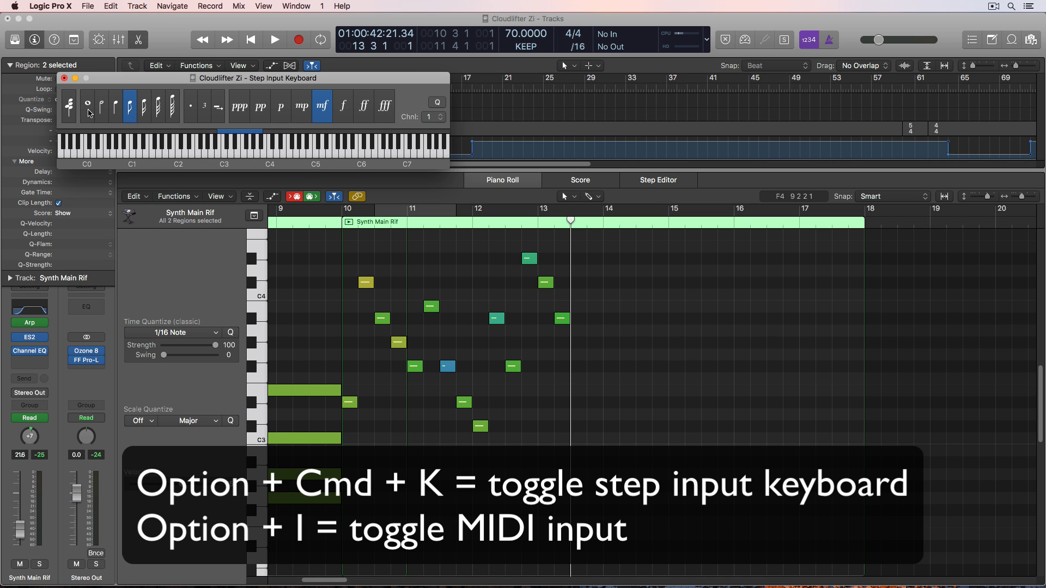
pyautogui.press('Right')
pyautogui.press('Right')
pyautogui.press('Right')
pyautogui.press('Right')
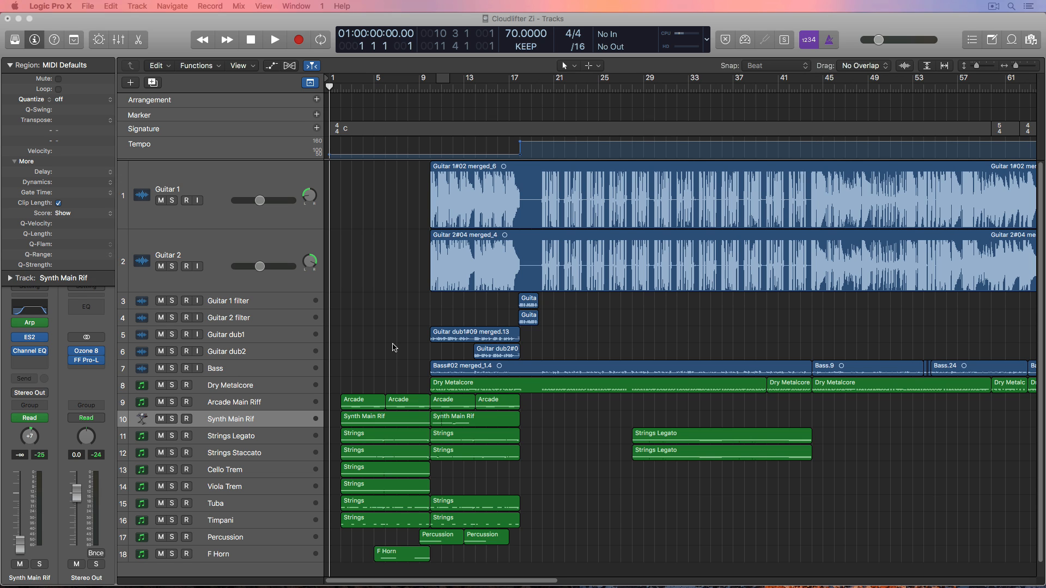
# Step: Zoom the Tracks area out and in, first vertically and then horizontally
pyautogui.press('super+Down')
pyautogui.press('super+Down')
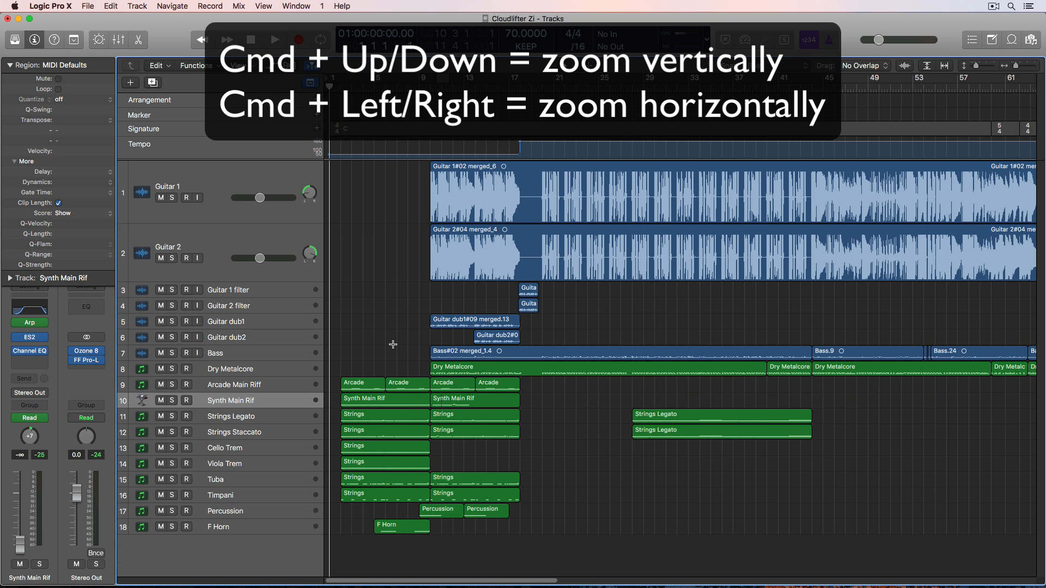
pyautogui.press('super+Up')
pyautogui.press('super+Up')
pyautogui.press('super+Up')
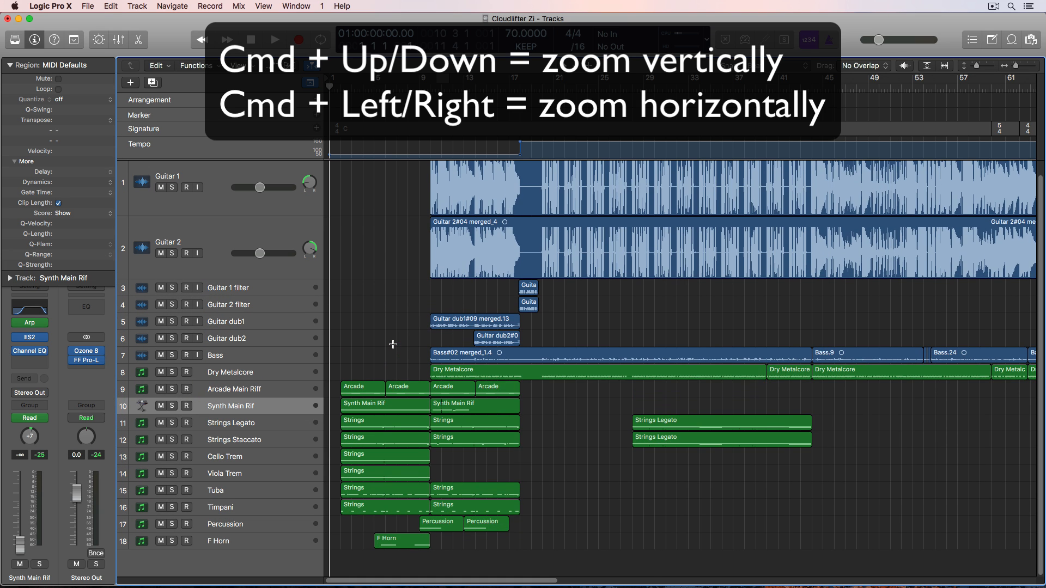
pyautogui.press('super+Left')
pyautogui.press('super+Left')
pyautogui.press('super+Right')
pyautogui.press('super+Right')
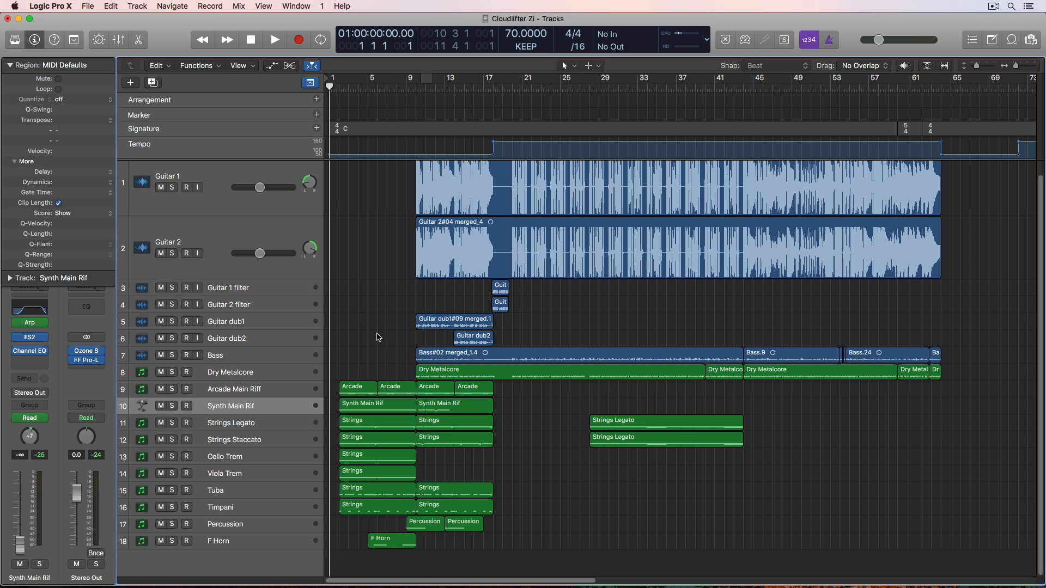
# Step: Zoom to fit the five regions at bars 10 to 18 on the Arcade Main Riff through Strings Staccato tracks, and zoom back out
pyautogui.click(474, 389)
pyautogui.moveTo(506, 389); pyautogui.dragTo(437, 441)
pyautogui.press('z')
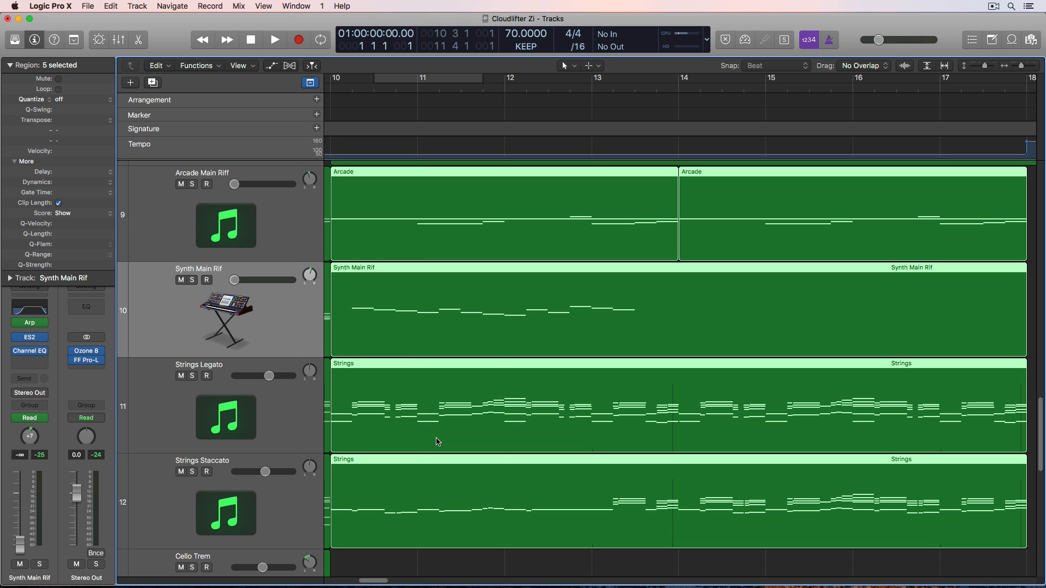
pyautogui.press('z')
pyautogui.click(523, 425)
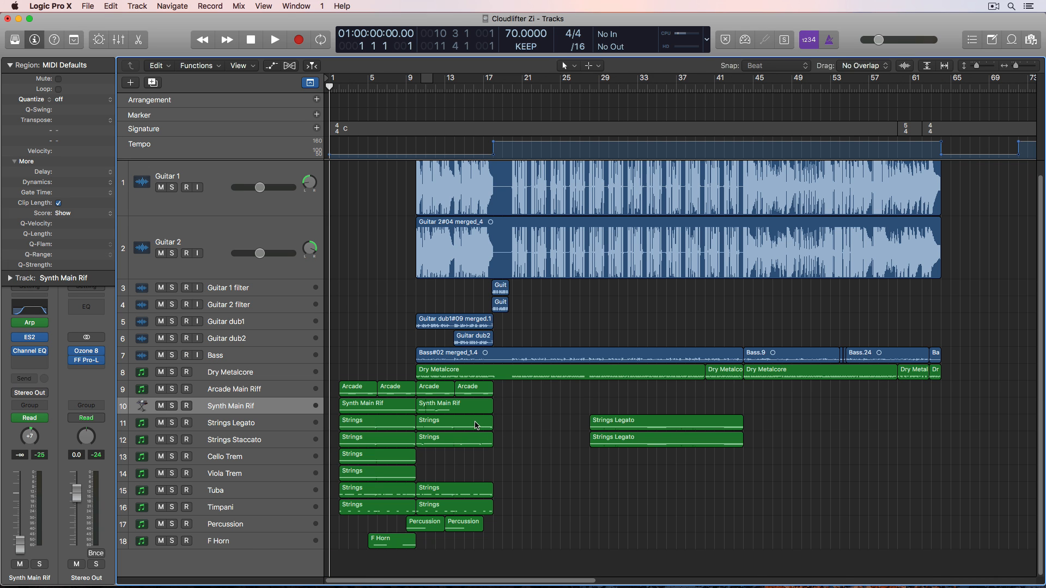
# Step: Open the Strings region at bar 10 on the Strings Legato track in the Piano Roll and try its horizontal zoom levels
pyautogui.click(475, 426)
pyautogui.press('p')
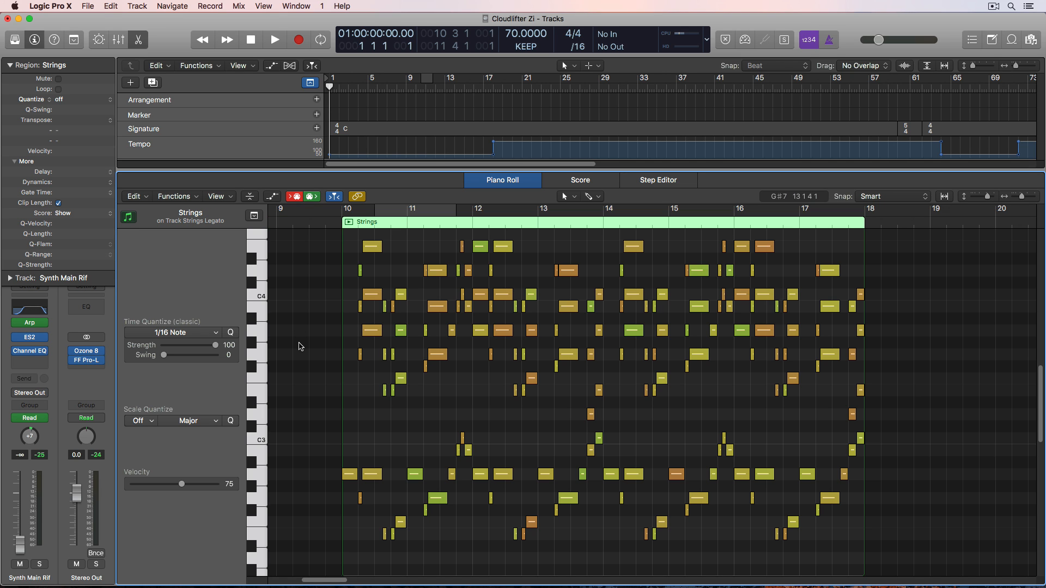
pyautogui.press('super+Left')
pyautogui.press('super+Left')
pyautogui.press('super+Left')
pyautogui.press('super+Right')
pyautogui.press('super+Right')
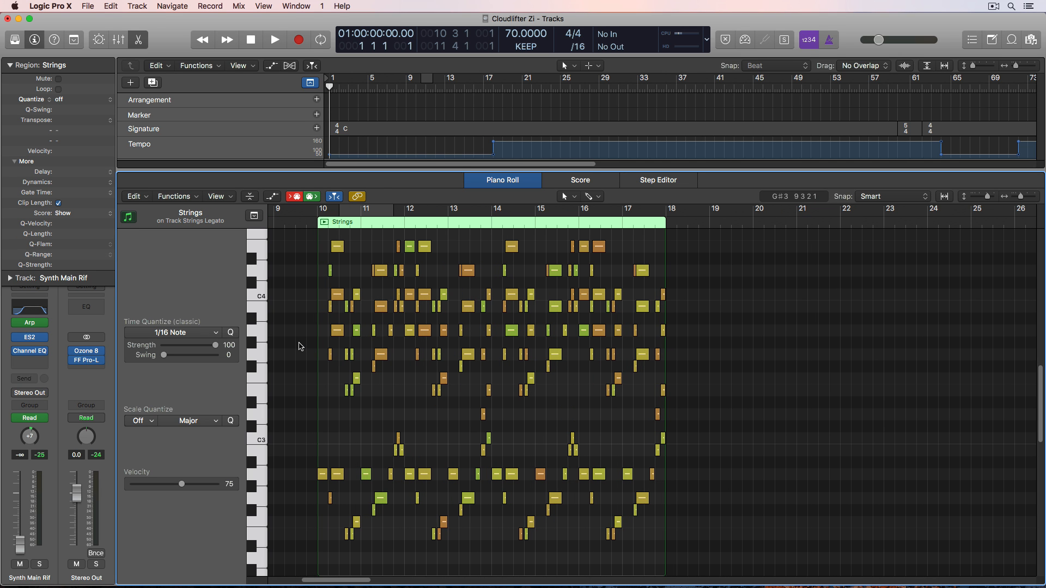
pyautogui.press('z')
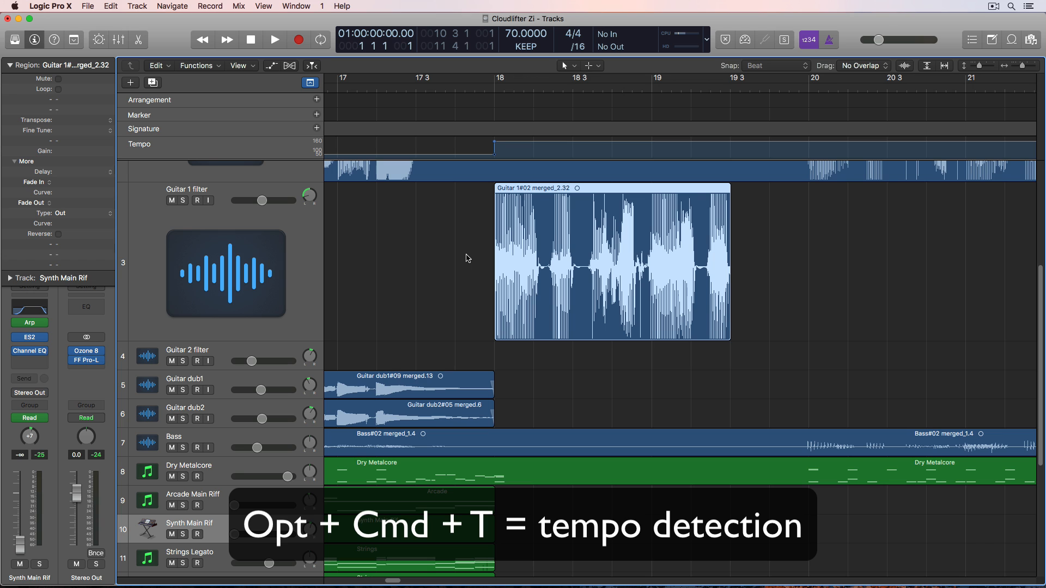
# Step: Detect the tempo of the selected Guitar 1 filter region, using Detection Result with Apply Region Tempo to Project enabled
pyautogui.press('alt+super+t')
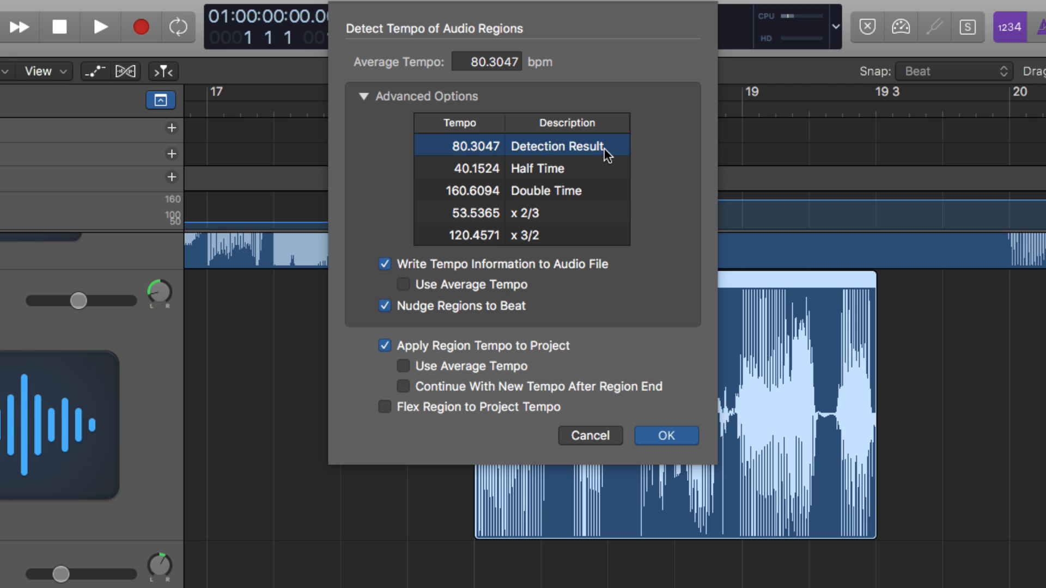
pyautogui.click(604, 168)
pyautogui.click(600, 192)
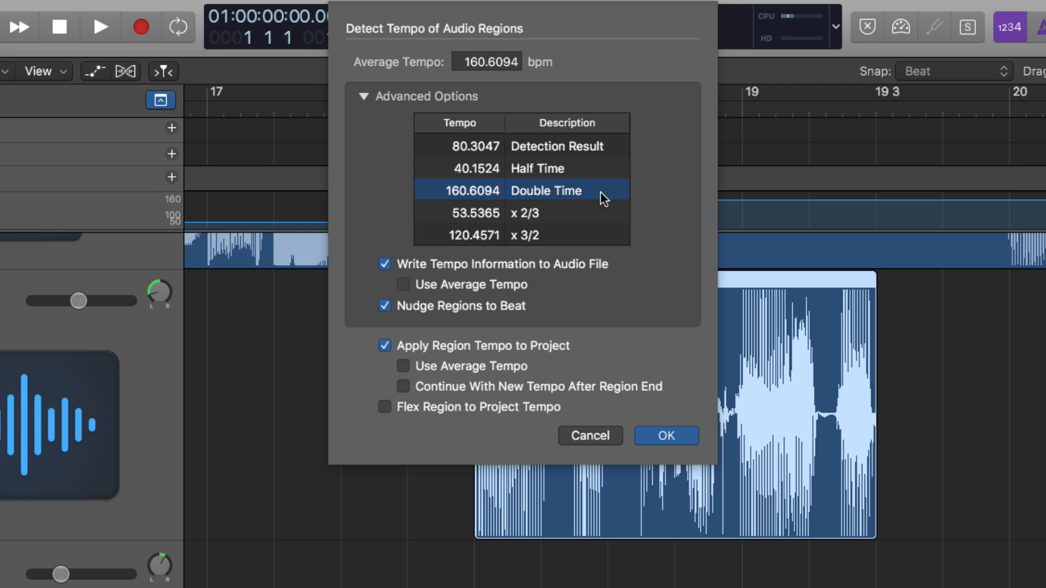
pyautogui.click(606, 146)
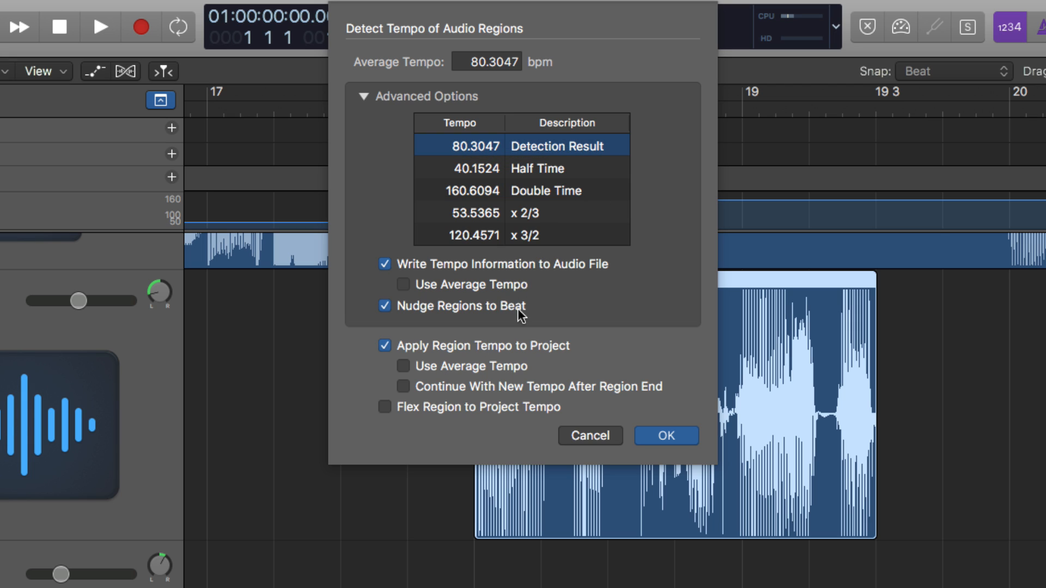
pyautogui.click(510, 344)
pyautogui.click(511, 345)
pyautogui.click(670, 438)
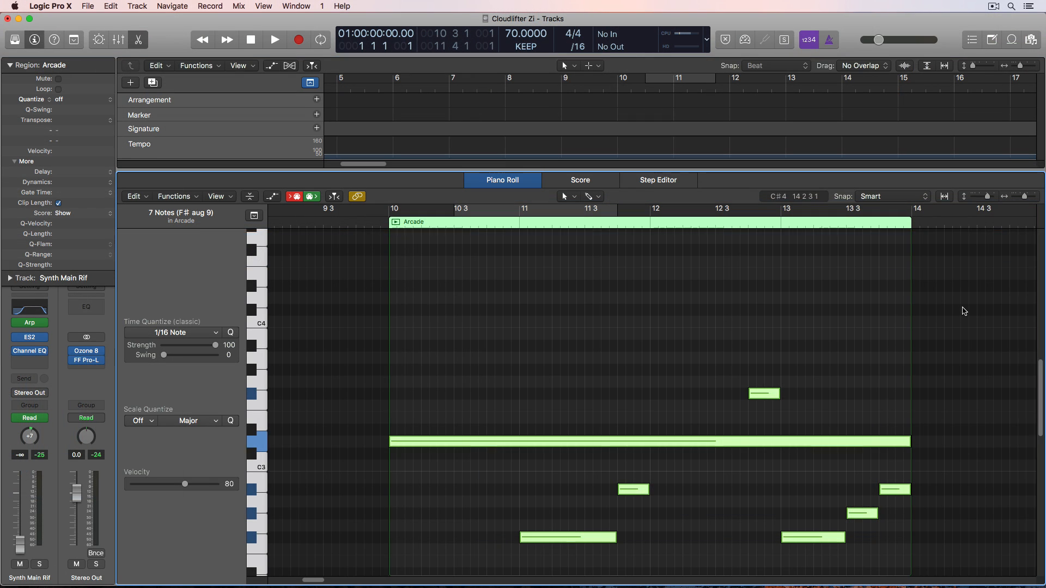
# Step: Select the two lower Arcade notes in bar 11 and transpose them up 8 semitones
pyautogui.scroll(-3, 964, 311)
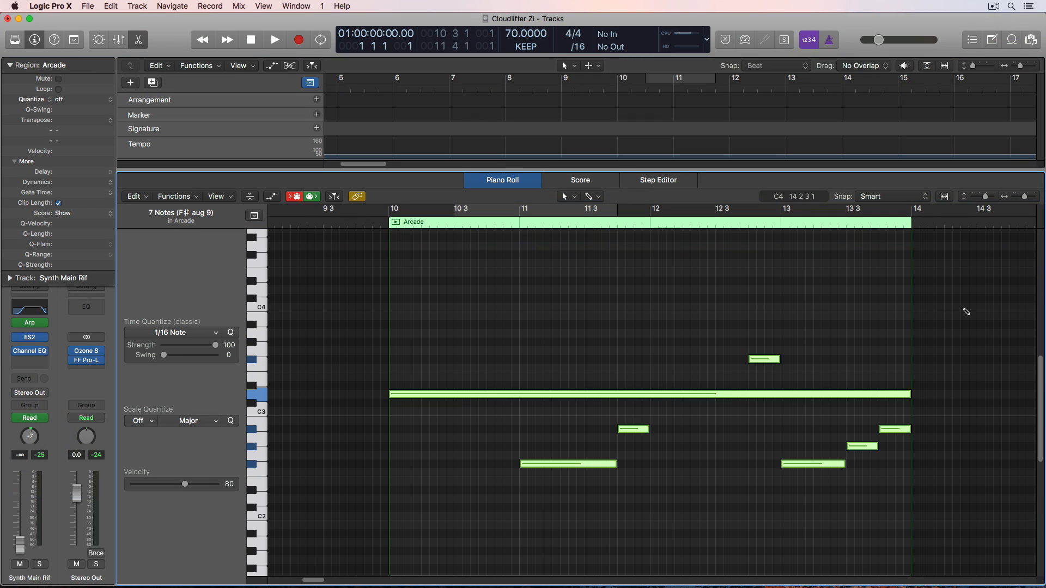
pyautogui.click(871, 330)
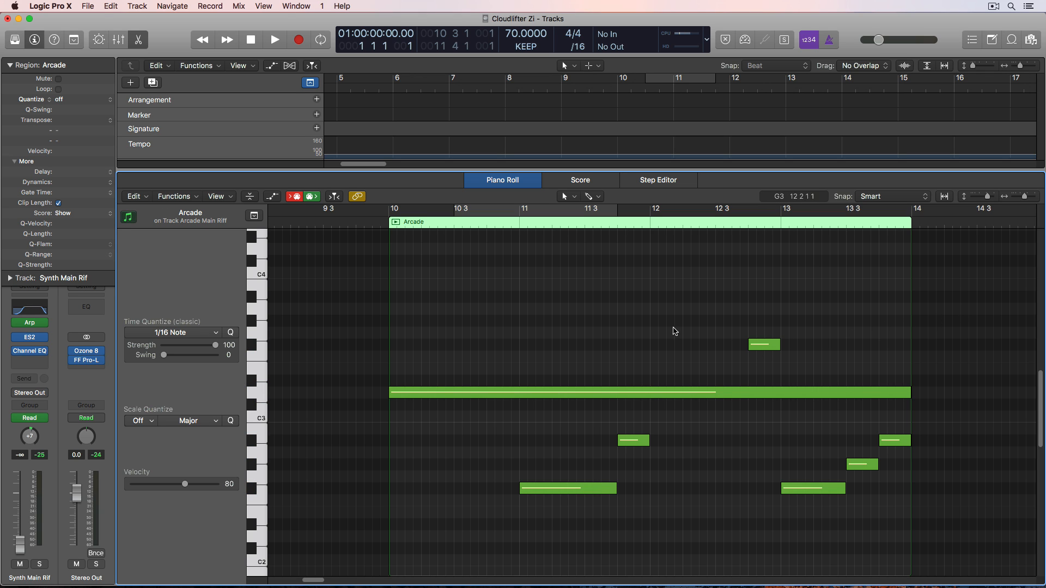
pyautogui.moveTo(571, 429); pyautogui.dragTo(643, 491)
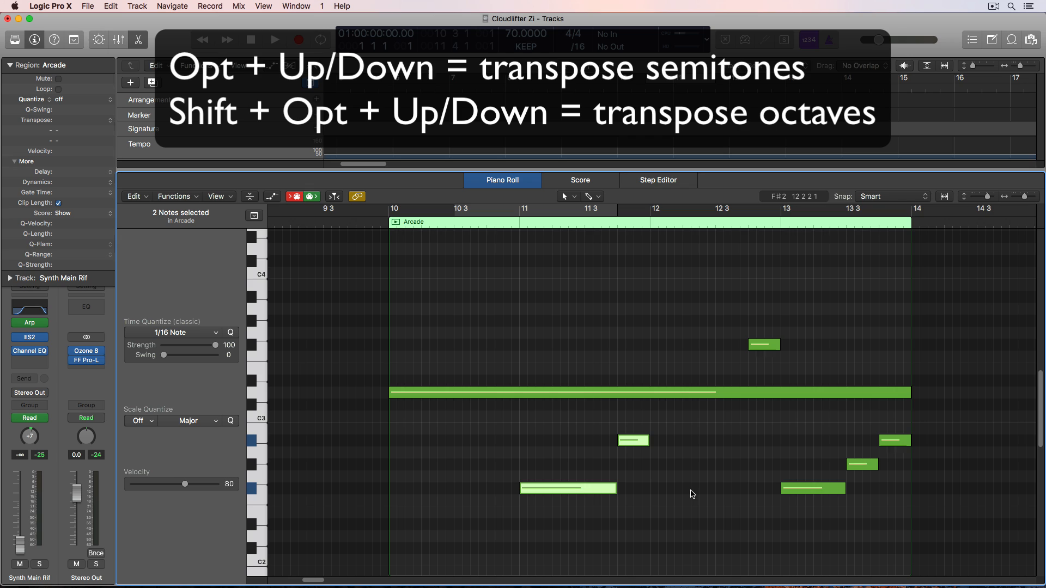
pyautogui.hotkey('alt', 'Up')
pyautogui.hotkey('alt', 'Up')
pyautogui.hotkey('alt', 'Up')
pyautogui.hotkey('alt', 'Up')
pyautogui.hotkey('alt', 'Up')
pyautogui.hotkey('alt', 'Up')
pyautogui.hotkey('alt', 'Up')
pyautogui.hotkey('alt', 'Up')
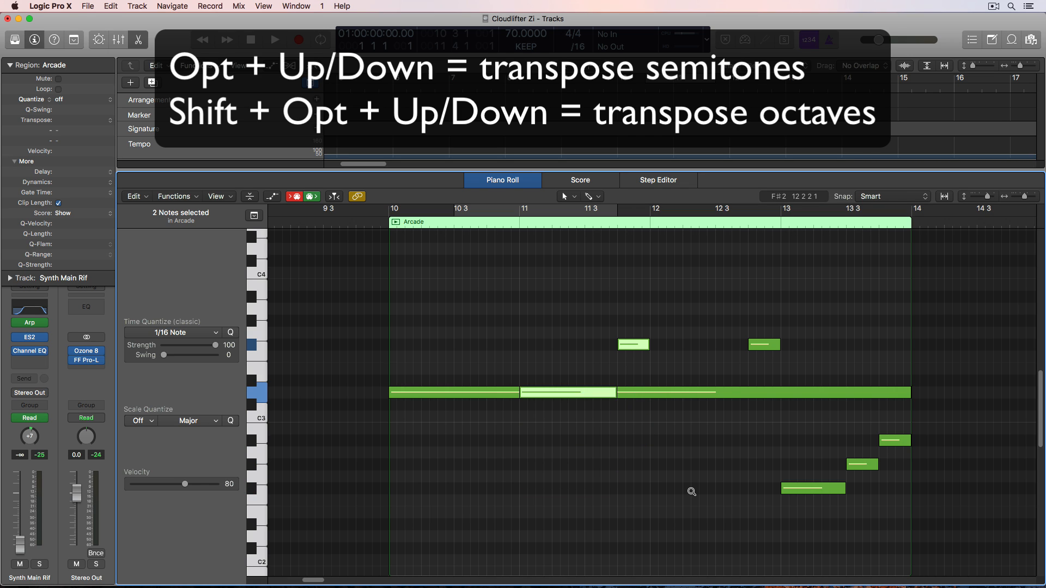
# Step: Transpose the two selected Arcade notes back down 8 semitones
pyautogui.hotkey('alt', 'Down')
pyautogui.hotkey('alt', 'Down')
pyautogui.hotkey('alt', 'Down')
pyautogui.hotkey('alt', 'Down')
pyautogui.hotkey('alt', 'Down')
pyautogui.hotkey('alt', 'Down')
pyautogui.hotkey('alt', 'Down')
pyautogui.hotkey('alt', 'Down')
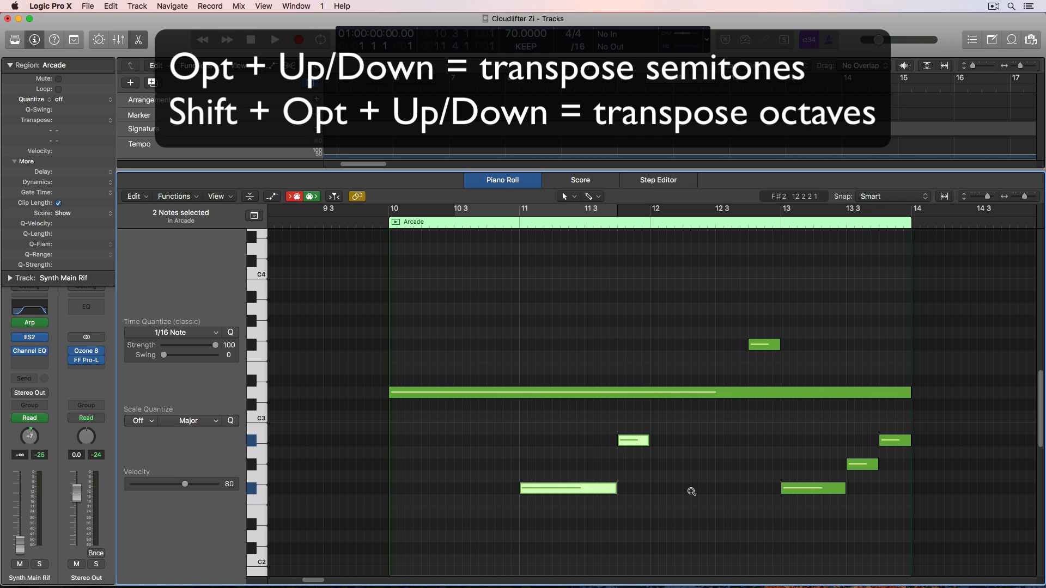
# Step: Transpose the two selected Arcade notes down 5 semitones and then up 9 semitones
pyautogui.hotkey('alt', 'Down')
pyautogui.hotkey('alt', 'Down')
pyautogui.hotkey('alt', 'Down')
pyautogui.hotkey('alt', 'Down')
pyautogui.hotkey('alt', 'Down')
pyautogui.hotkey('alt', 'Up')
pyautogui.hotkey('alt', 'Up')
pyautogui.hotkey('alt', 'Up')
pyautogui.hotkey('alt', 'Up')
pyautogui.hotkey('alt', 'Up')
pyautogui.hotkey('alt', 'Up')
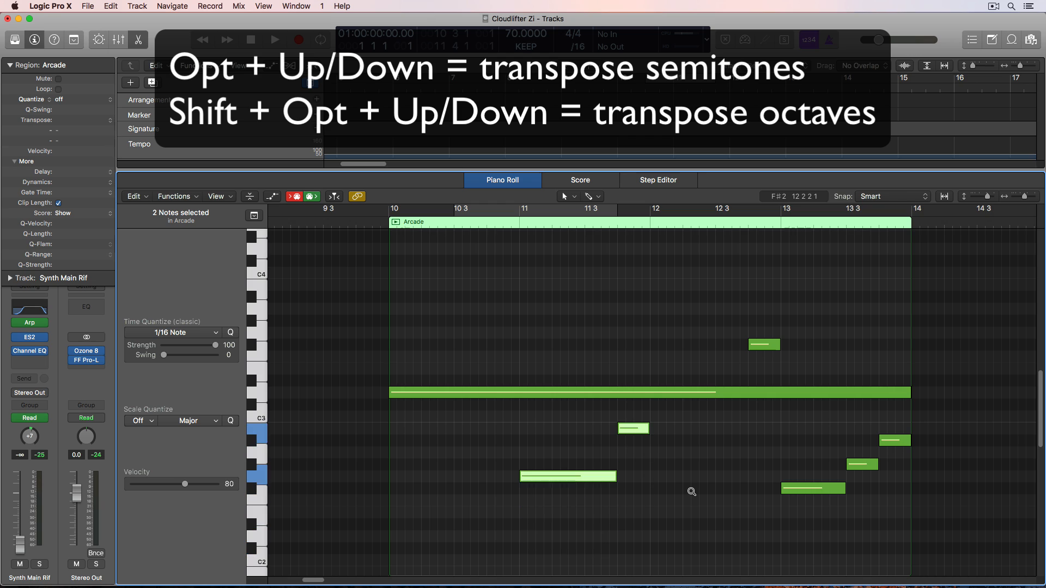
pyautogui.hotkey('alt', 'Up')
pyautogui.hotkey('alt', 'Up')
pyautogui.hotkey('alt', 'Up')
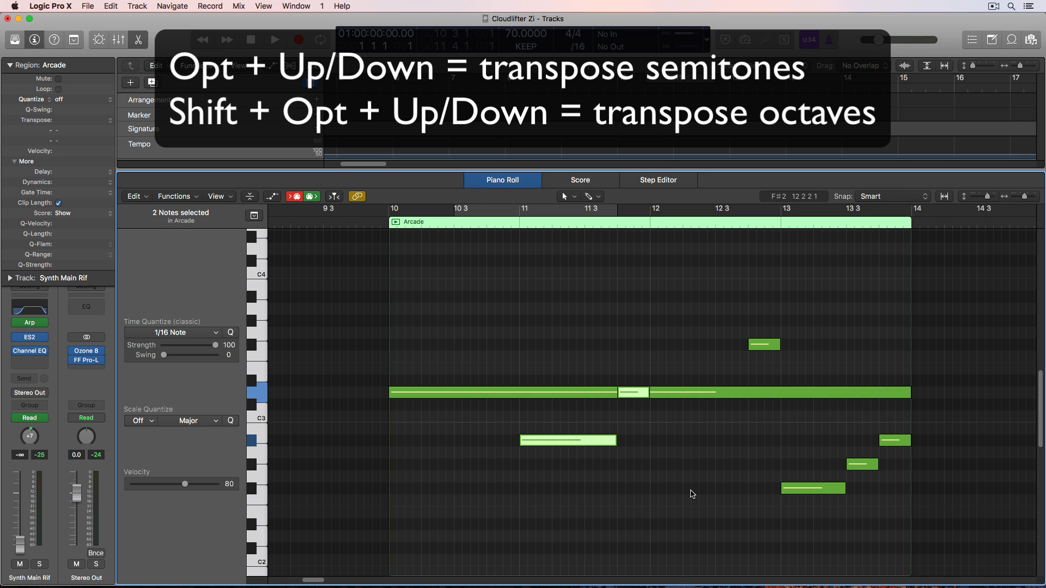
# Step: Transpose the two selected Arcade notes up and down by whole octaves, ending one octave higher
pyautogui.hotkey('alt', 'shift', 'Up')
pyautogui.hotkey('alt', 'shift', 'Down')
pyautogui.hotkey('alt', 'shift', 'Up')
pyautogui.hotkey('alt', 'shift', 'Down')
pyautogui.hotkey('alt', 'shift', 'Down')
pyautogui.hotkey('alt', 'shift', 'Up')
pyautogui.hotkey('alt', 'shift', 'Up')
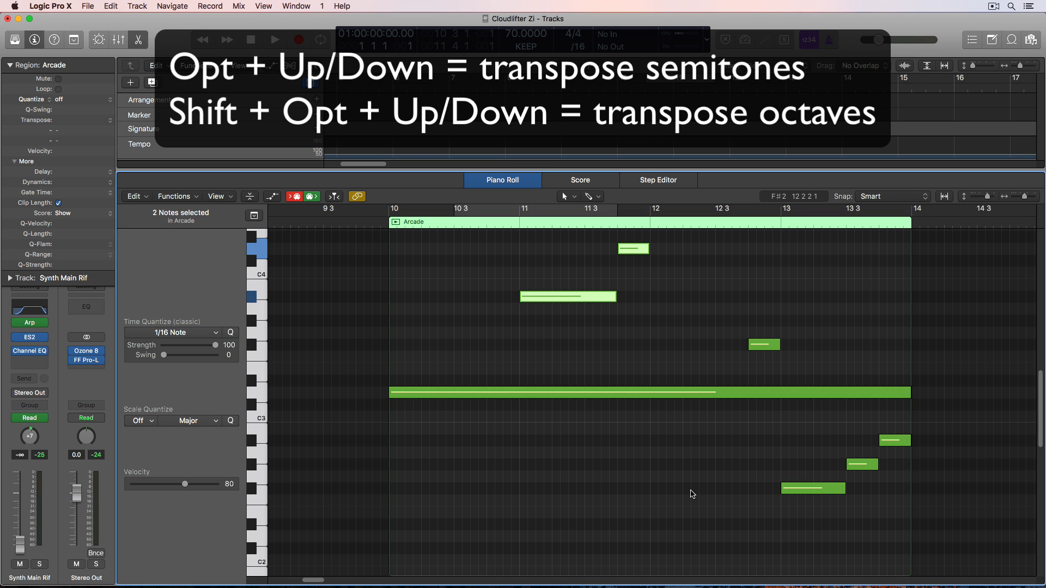
# Step: Transpose the two selected Arcade notes down two octaves, deselect them and close the Piano Roll
pyautogui.hotkey('alt', 'shift', 'Down')
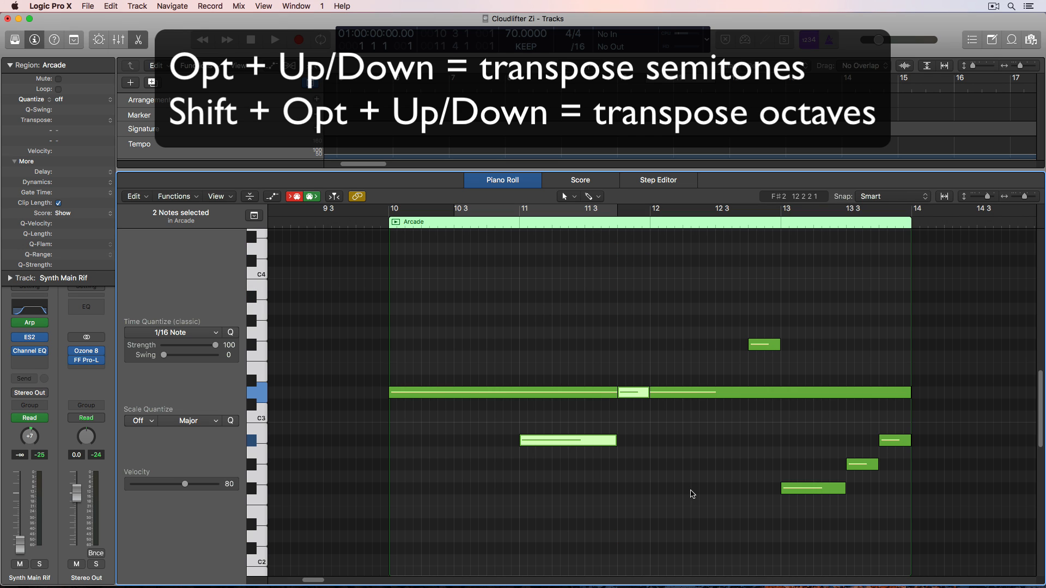
pyautogui.hotkey('alt', 'shift', 'Down')
pyautogui.scroll(-3, 703, 504)
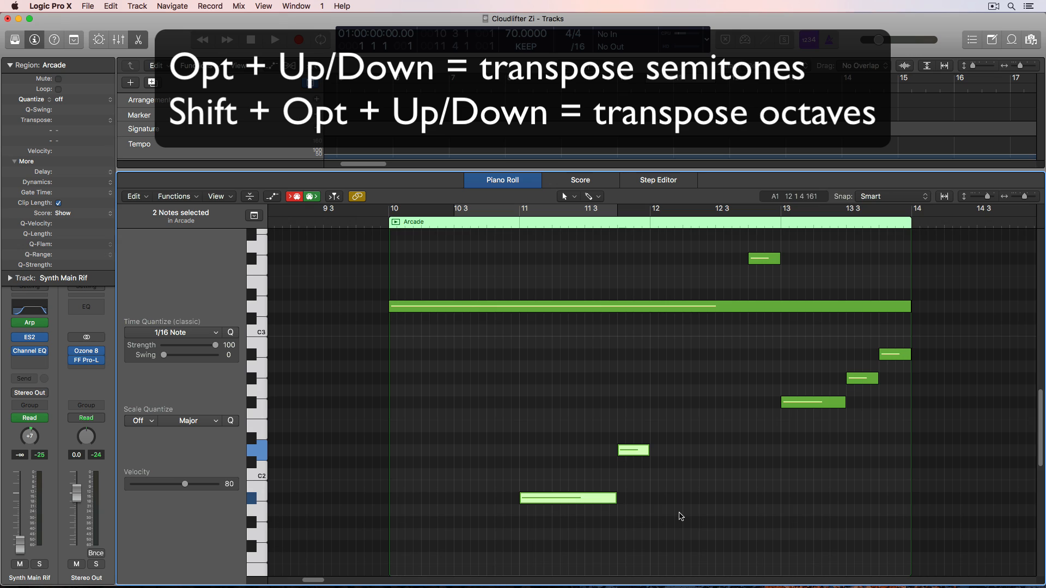
pyautogui.click(717, 515)
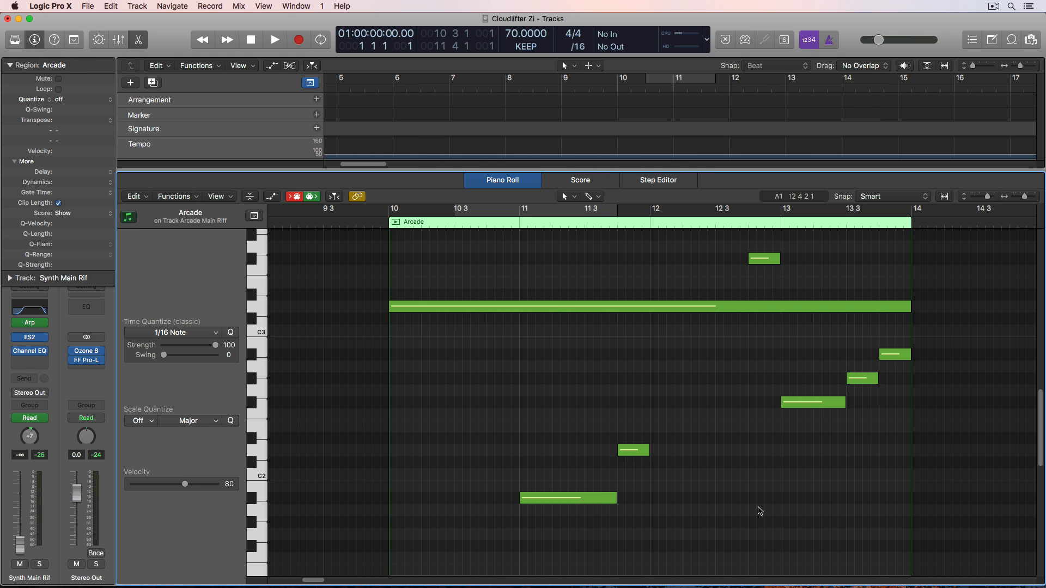
pyautogui.press('p')
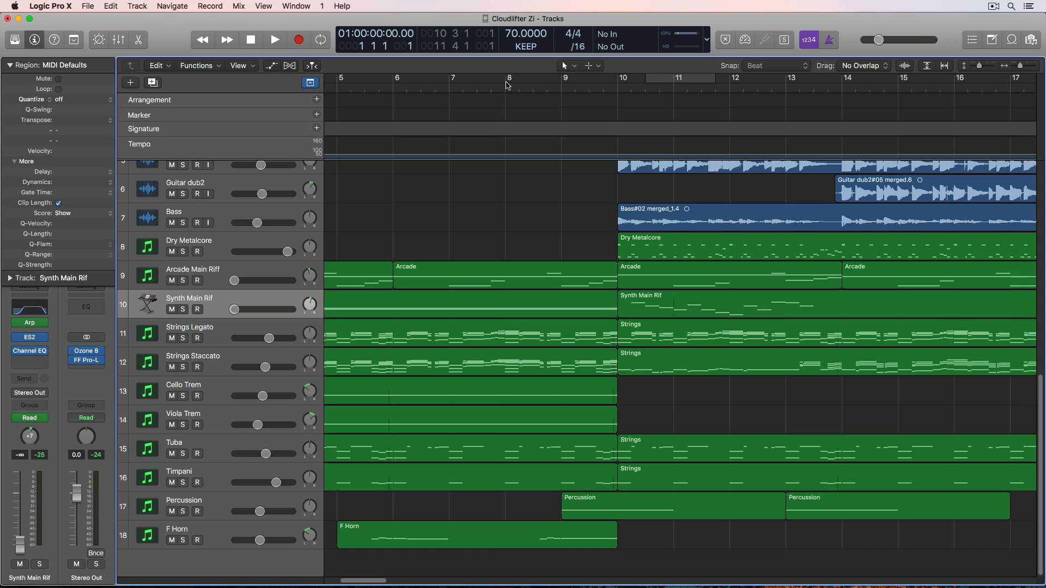
# Step: Create a cycle range in the ruler spanning bars 10 to 14
pyautogui.moveTo(507, 83); pyautogui.dragTo(728, 90)
pyautogui.moveTo(659, 81); pyautogui.dragTo(772, 83)
pyautogui.scroll(5, 767, 174)
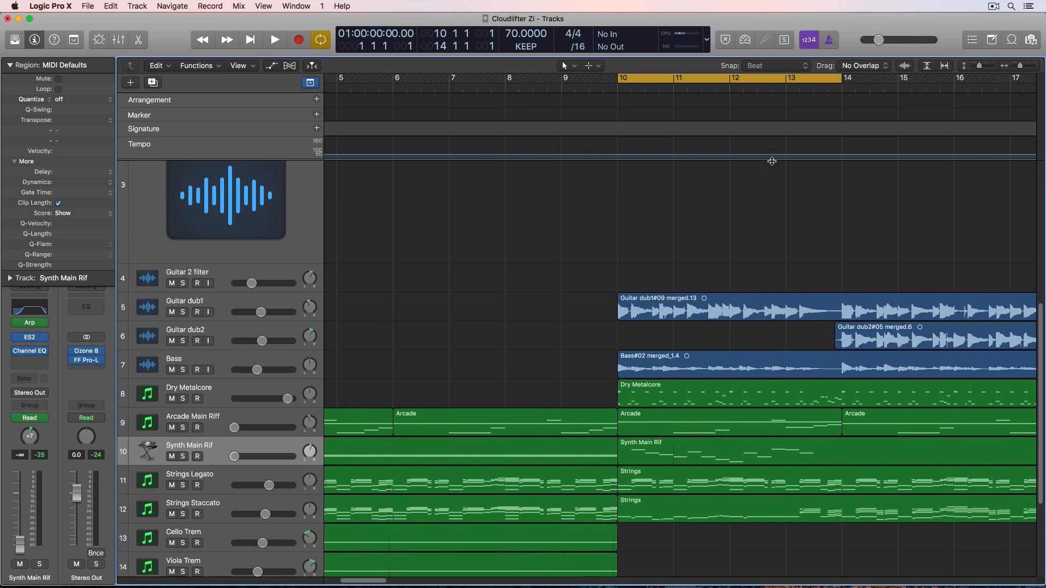
pyautogui.scroll(7, 765, 182)
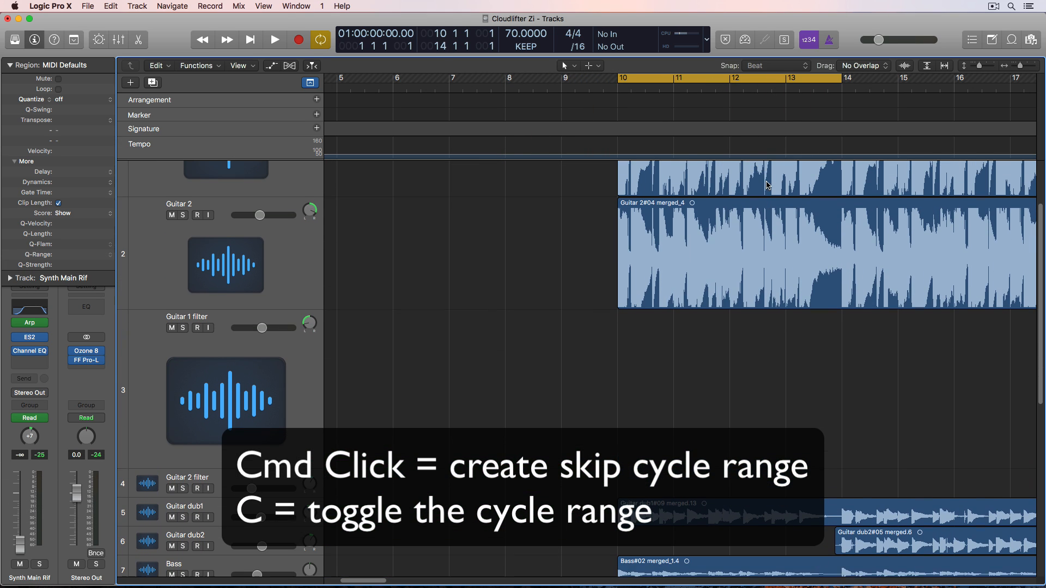
# Step: Turn the cycle range into a skip cycle and shorten it to cover only bar 11 to bar 12
pyautogui.keyDown('super'); pyautogui.click(756, 78); pyautogui.keyUp('super')
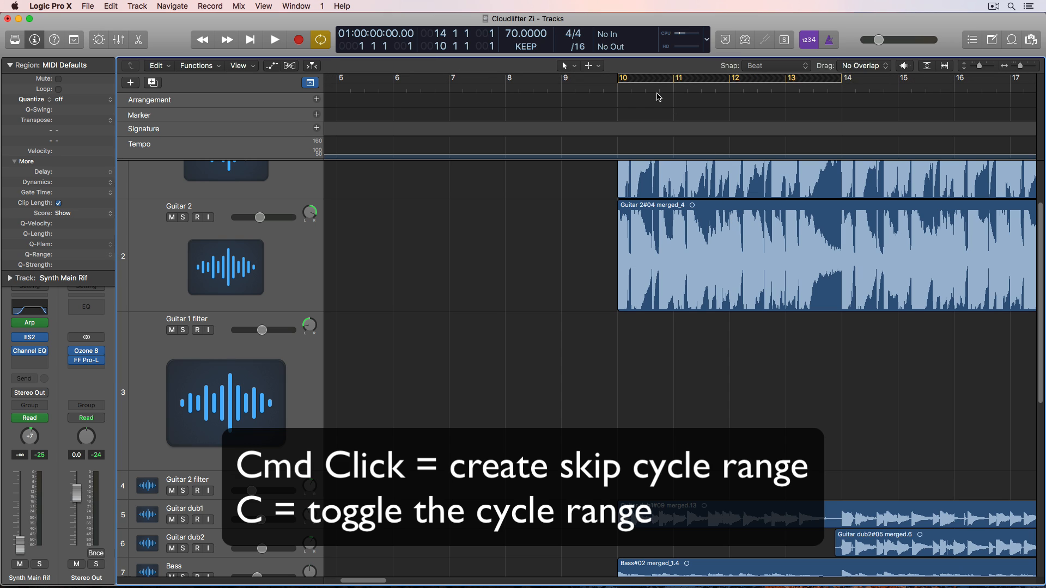
pyautogui.moveTo(620, 78); pyautogui.dragTo(676, 78)
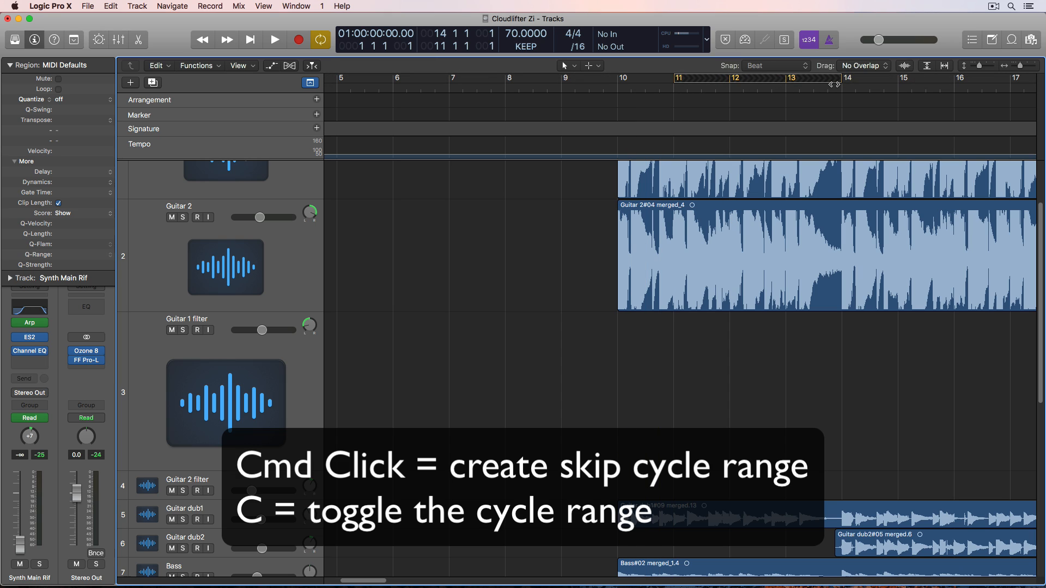
pyautogui.moveTo(839, 81); pyautogui.dragTo(730, 80)
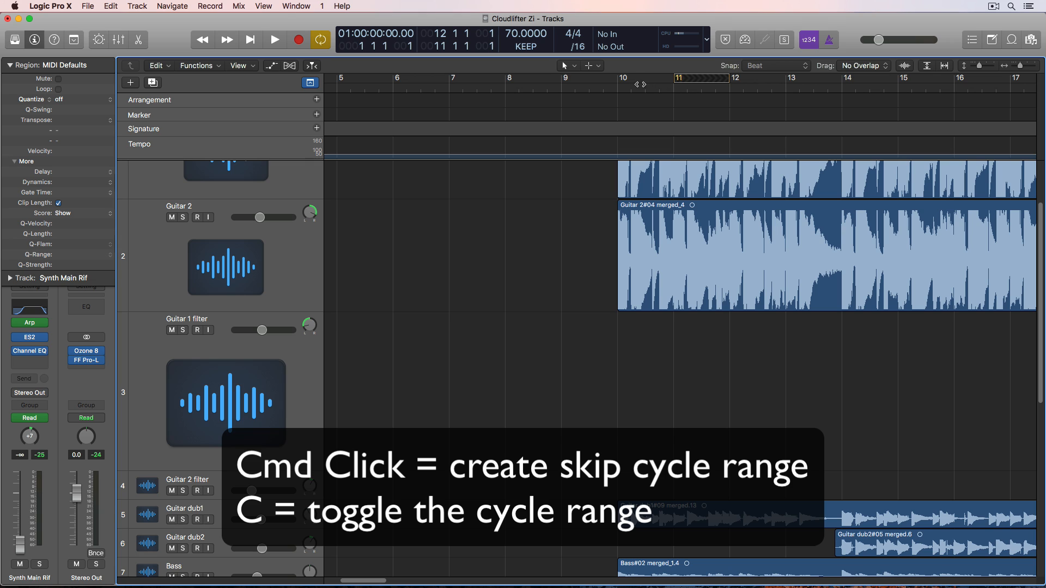
# Step: Play the project from bar 10 across the skip cycle range and stop in bar 12
pyautogui.click(617, 89)
pyautogui.press('space')
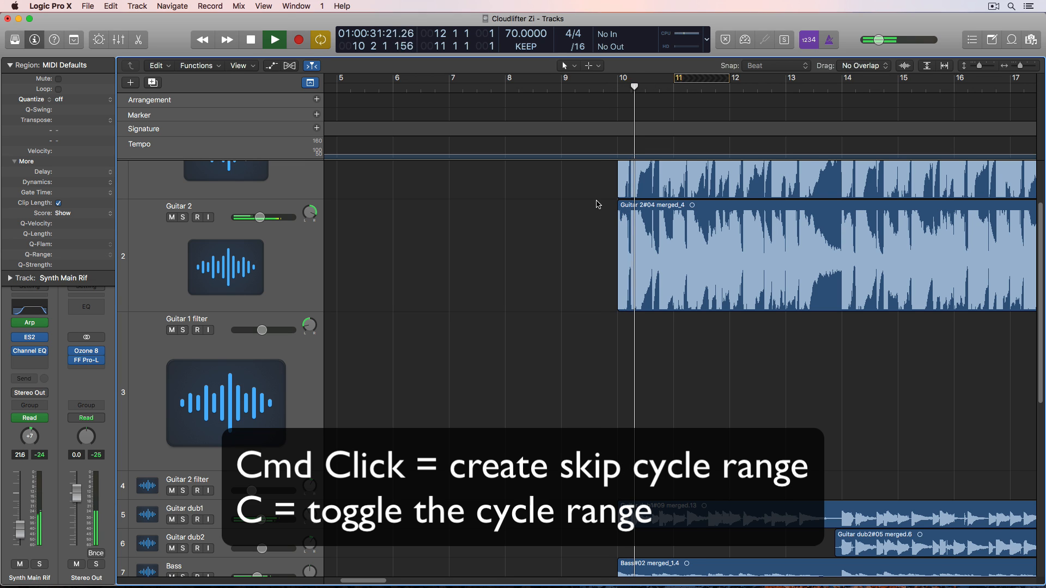
pyautogui.hscroll(3, 597, 204)
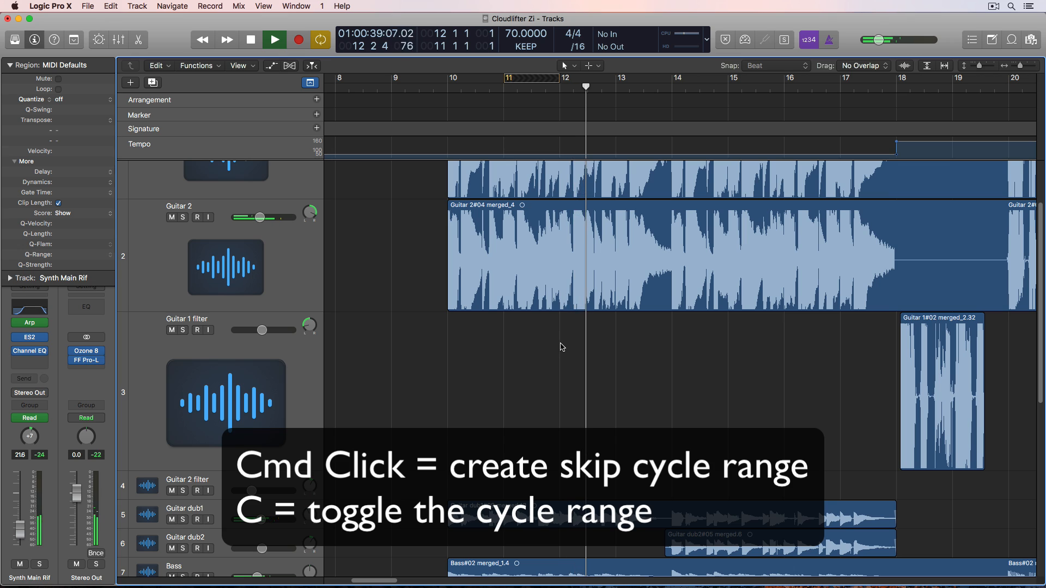
pyautogui.press('space')
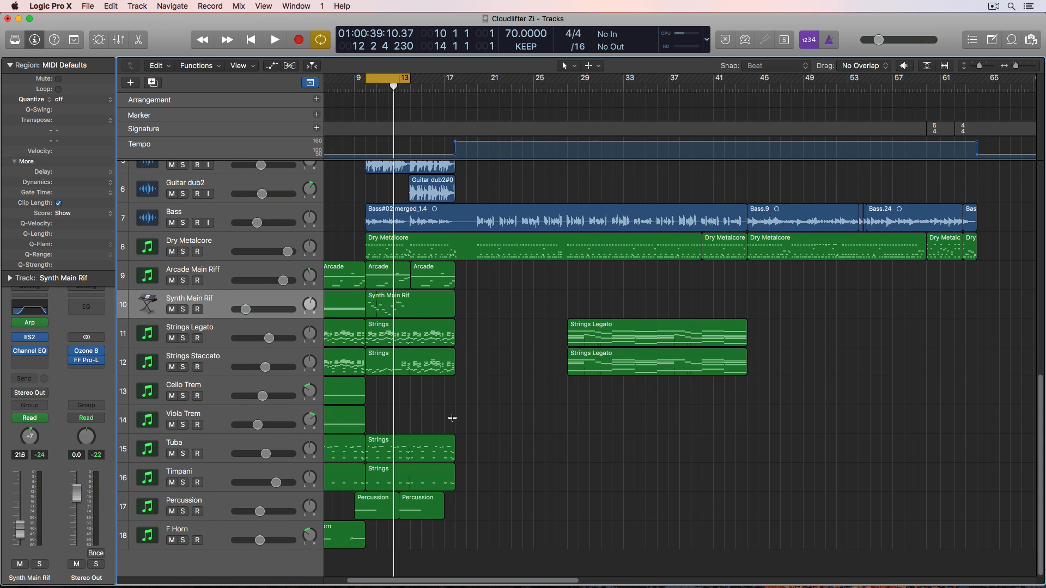
# Step: Select the Arcade, Synth Main Rif and Strings regions on tracks 9 to 12 from bar 10 to 18 and set the locators to them
pyautogui.press('super+Right')
pyautogui.press('super+Right')
pyautogui.press('super+Right')
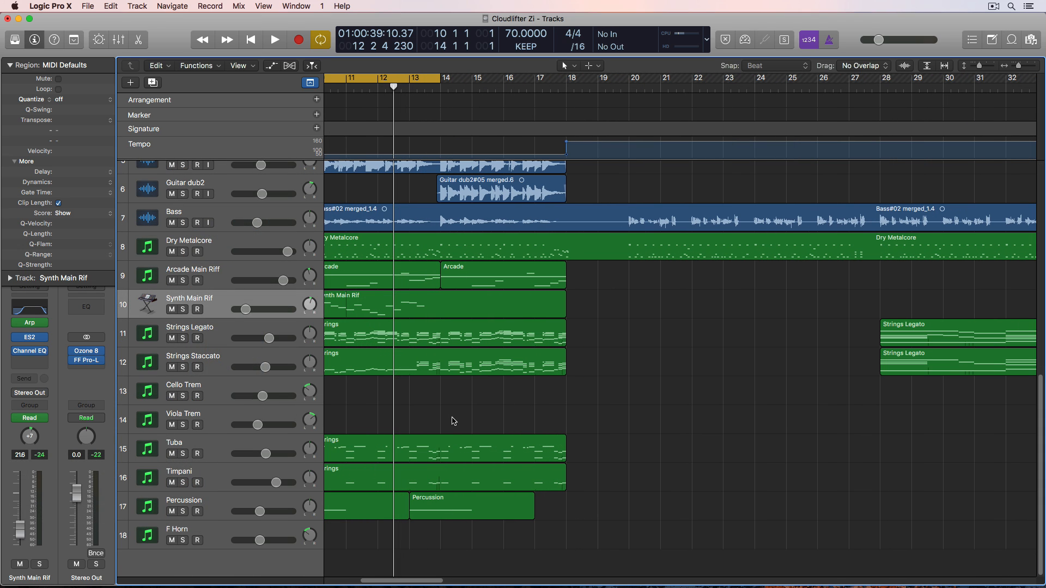
pyautogui.hscroll(-3, 452, 418)
pyautogui.moveTo(754, 280); pyautogui.dragTo(517, 373)
pyautogui.press('super+u')
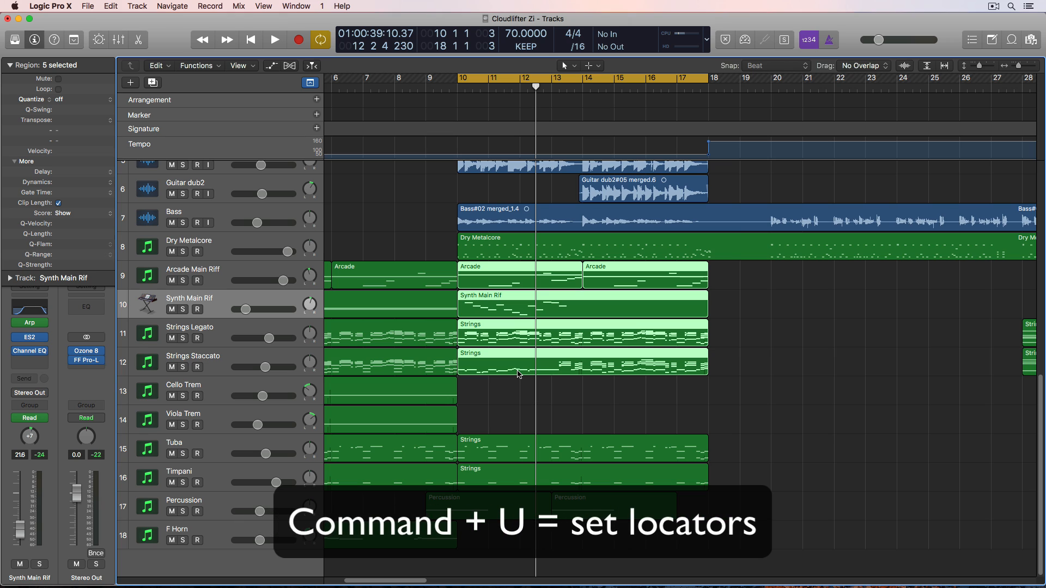
# Step: Select only the Arcade region starting at bar 14 and set the locators to it
pyautogui.click(768, 329)
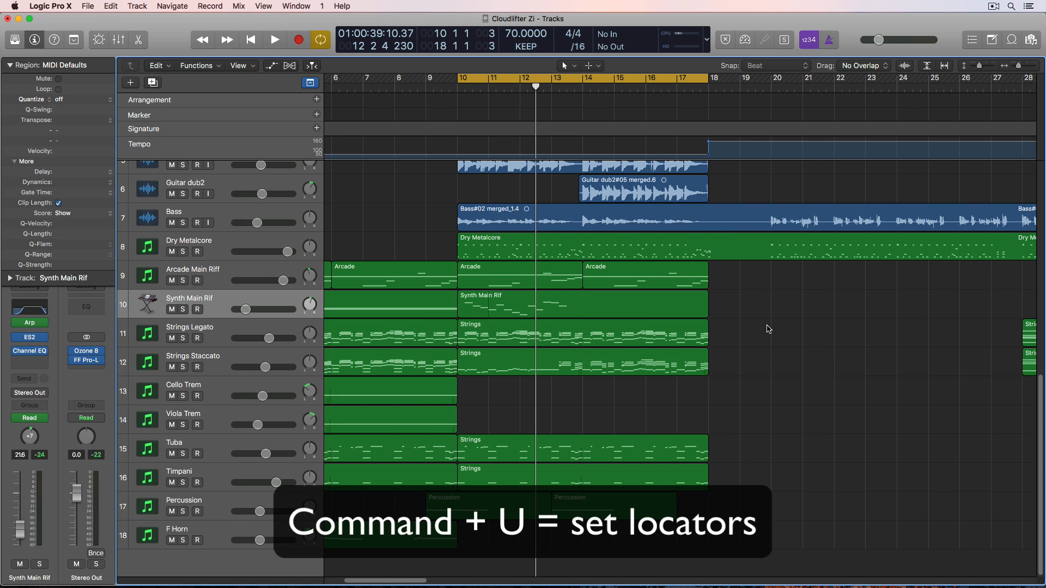
pyautogui.click(685, 279)
pyautogui.press('super+u')
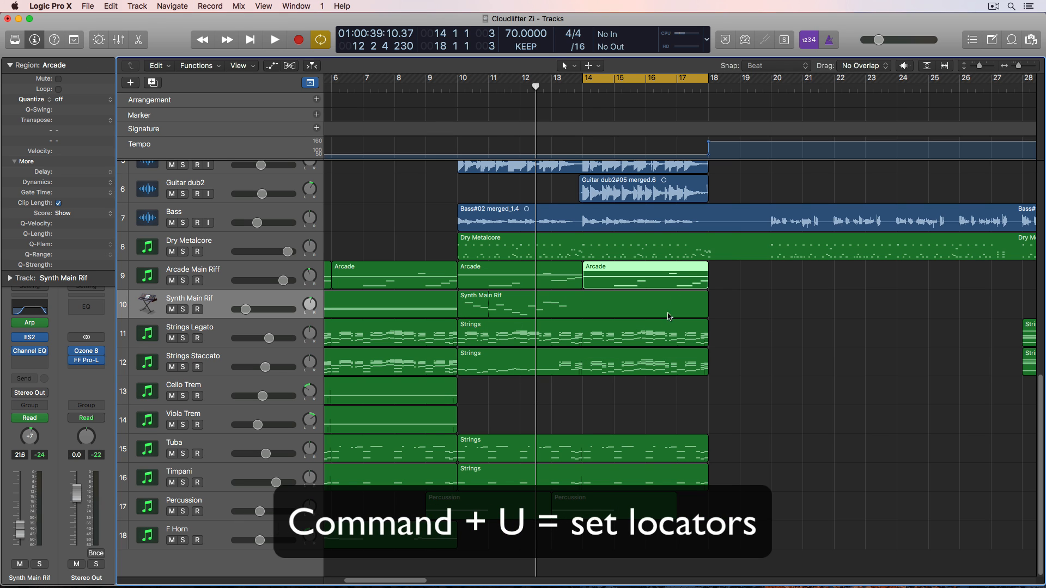
# Step: Select the regions starting from bar 2 on tracks 9 to 16 and set the locators to that selection
pyautogui.hscroll(-5, 626, 270)
pyautogui.moveTo(427, 225); pyautogui.dragTo(550, 469)
pyautogui.press('super+u')
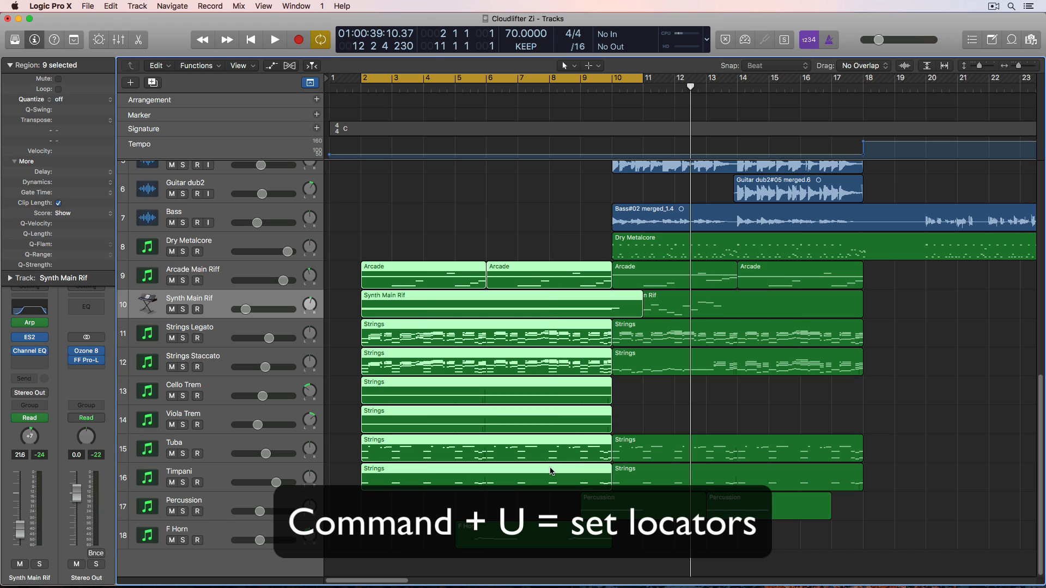
# Step: Set the locators to the first two Arcade regions, play the cycle range briefly, stop and clear the selection
pyautogui.moveTo(439, 226); pyautogui.dragTo(498, 269)
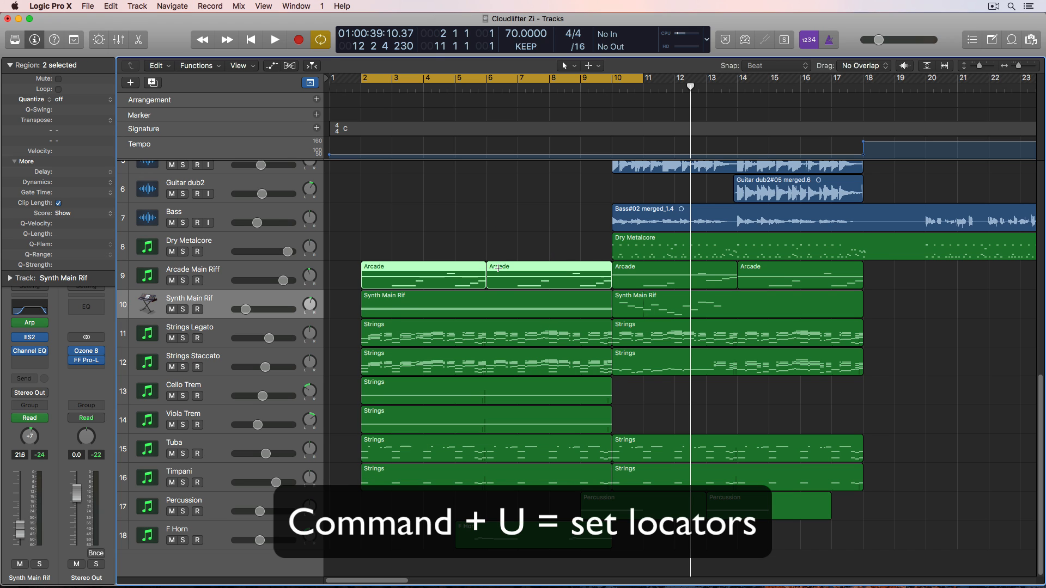
pyautogui.press('super+u')
pyautogui.press('space')
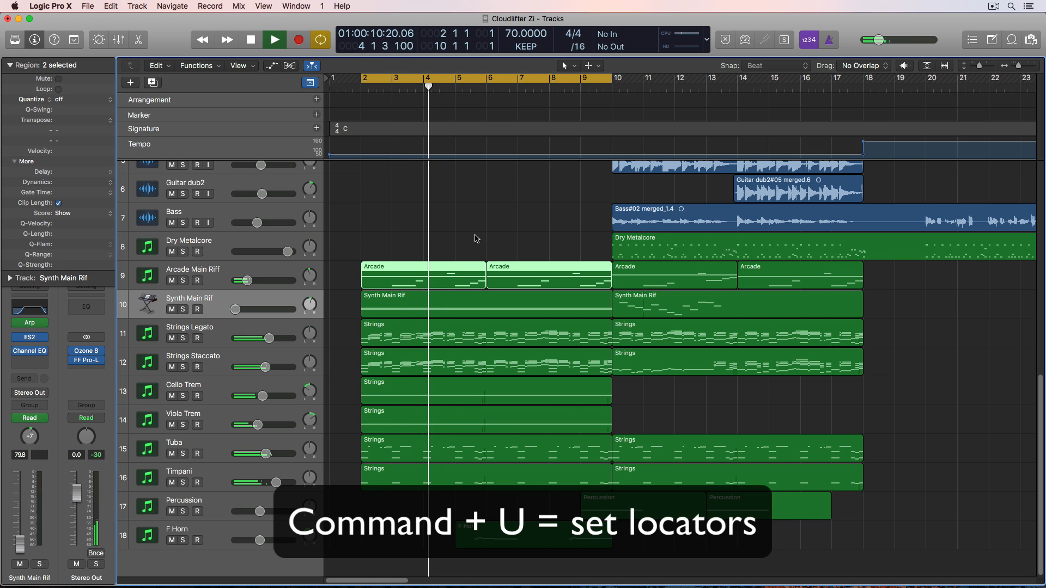
pyautogui.press('space')
pyautogui.click(475, 236)
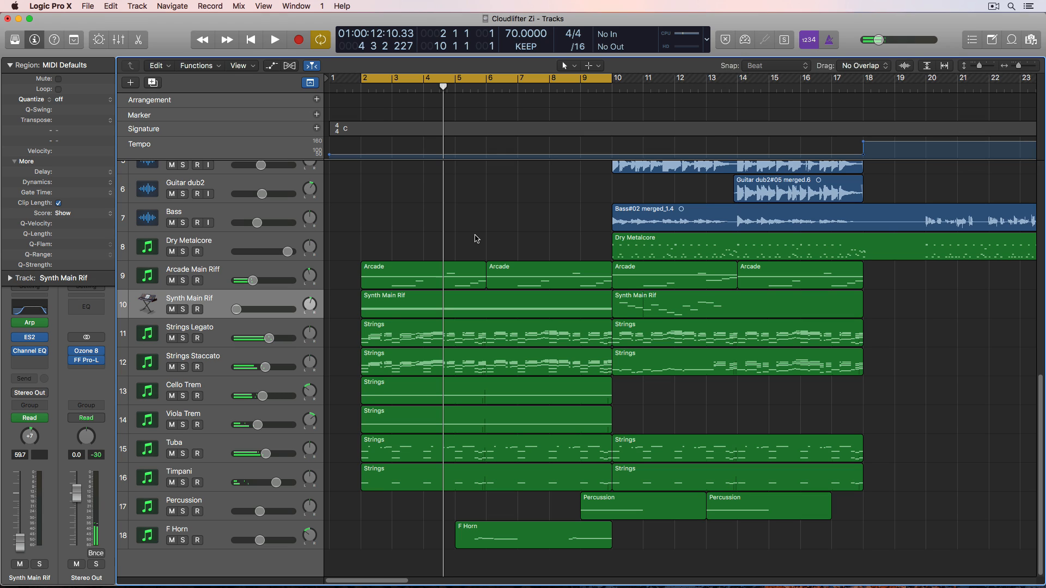
# Step: Fit all regions in the Tracks area, select them all and set the locators to the whole selection
pyautogui.press('z')
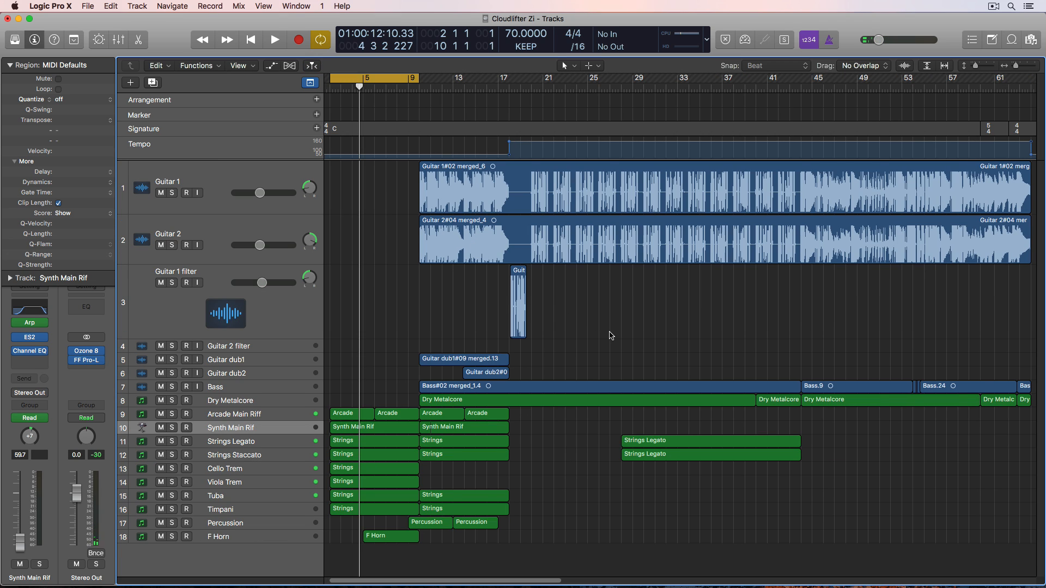
pyautogui.press('super+a')
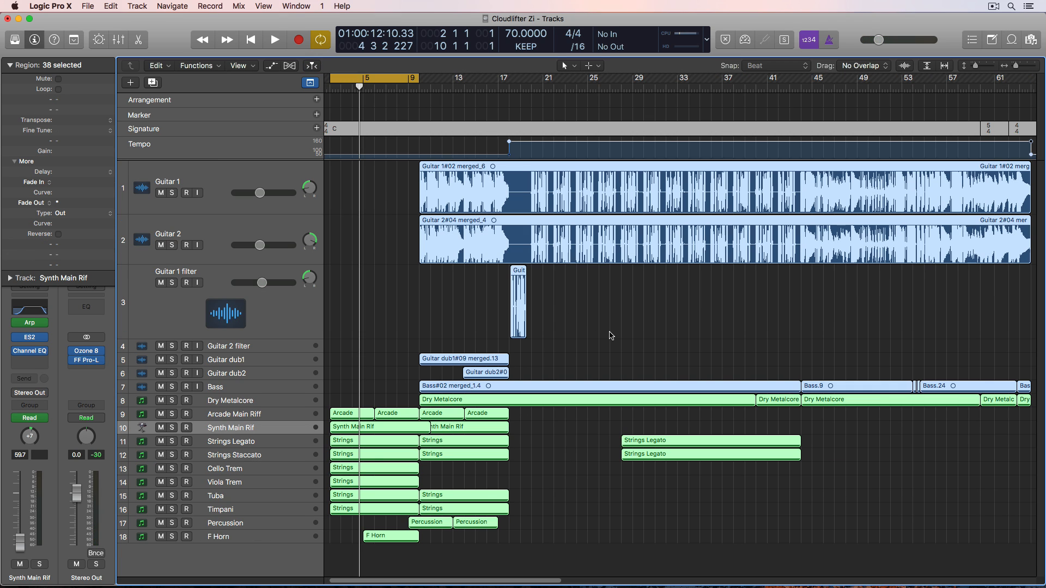
pyautogui.press('u')
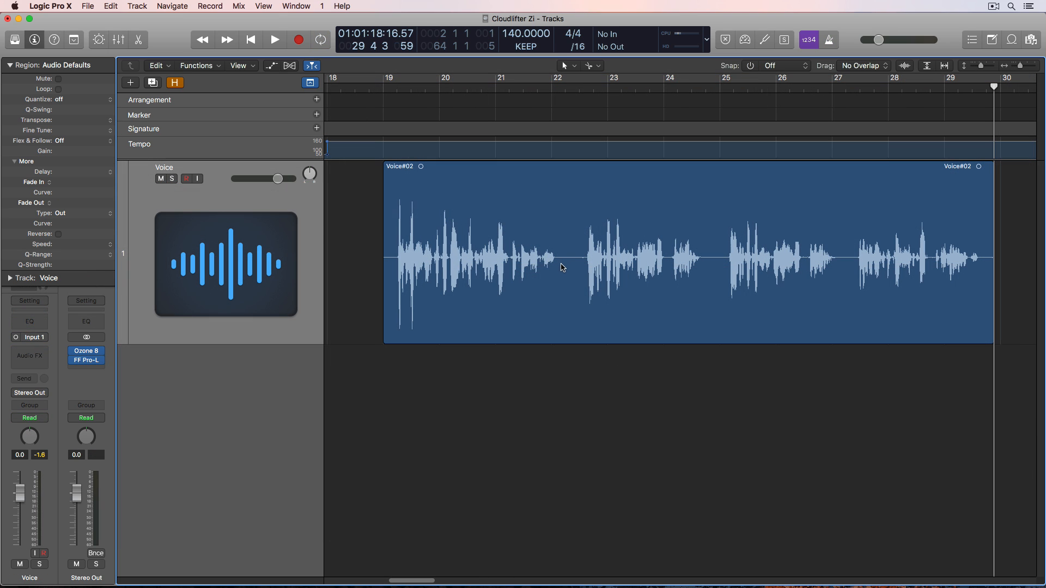
# Step: Cut the silences out of the Voice#02 region by splitting at each pause, trimming the starts of the following parts and deleting the silent tail
pyautogui.keyDown('super'); pyautogui.click(561, 255); pyautogui.keyUp('super')
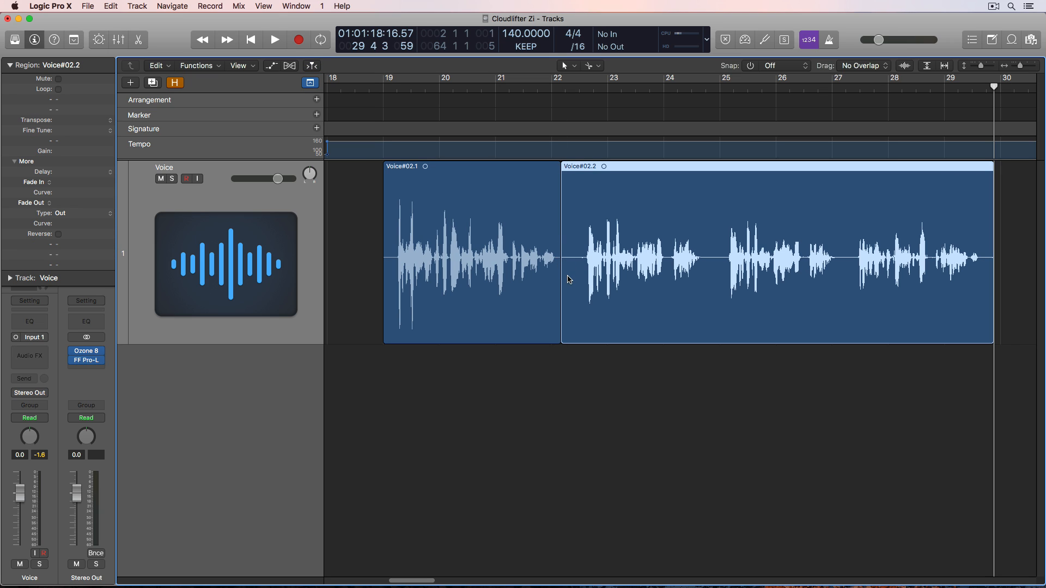
pyautogui.moveTo(568, 279); pyautogui.dragTo(582, 283)
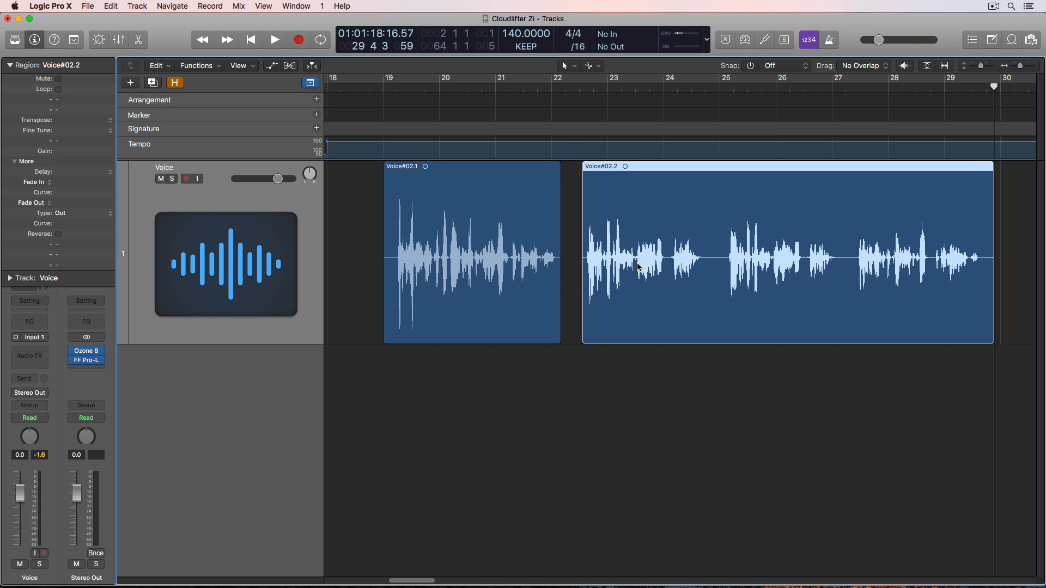
pyautogui.keyDown('super'); pyautogui.click(706, 255); pyautogui.keyUp('super')
pyautogui.moveTo(709, 286); pyautogui.dragTo(726, 284)
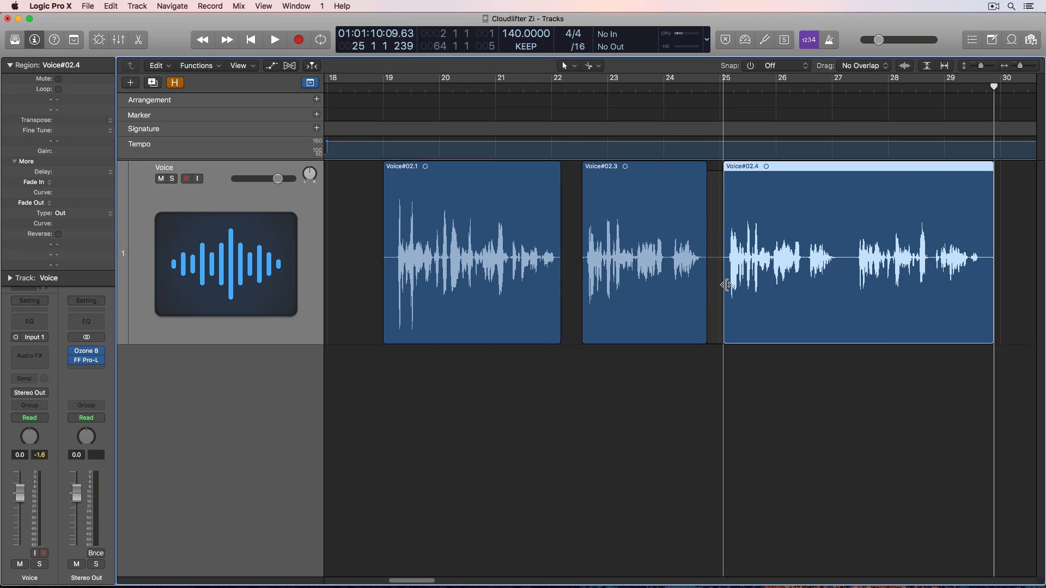
pyautogui.keyDown('super'); pyautogui.click(838, 261); pyautogui.keyUp('super')
pyautogui.moveTo(840, 271); pyautogui.dragTo(855, 271)
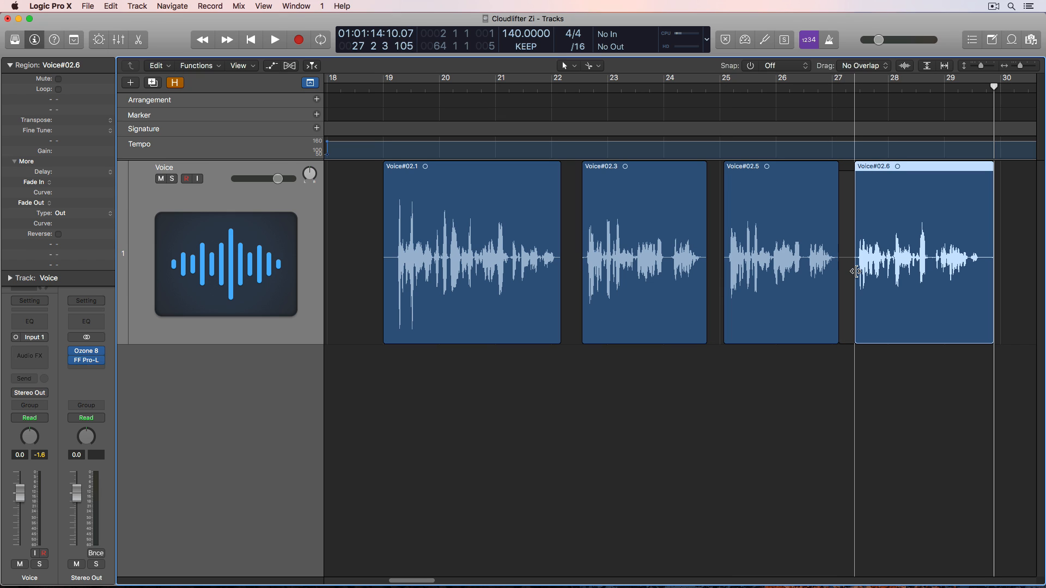
pyautogui.keyDown('super'); pyautogui.click(985, 261); pyautogui.keyUp('super')
pyautogui.press('BackSpace')
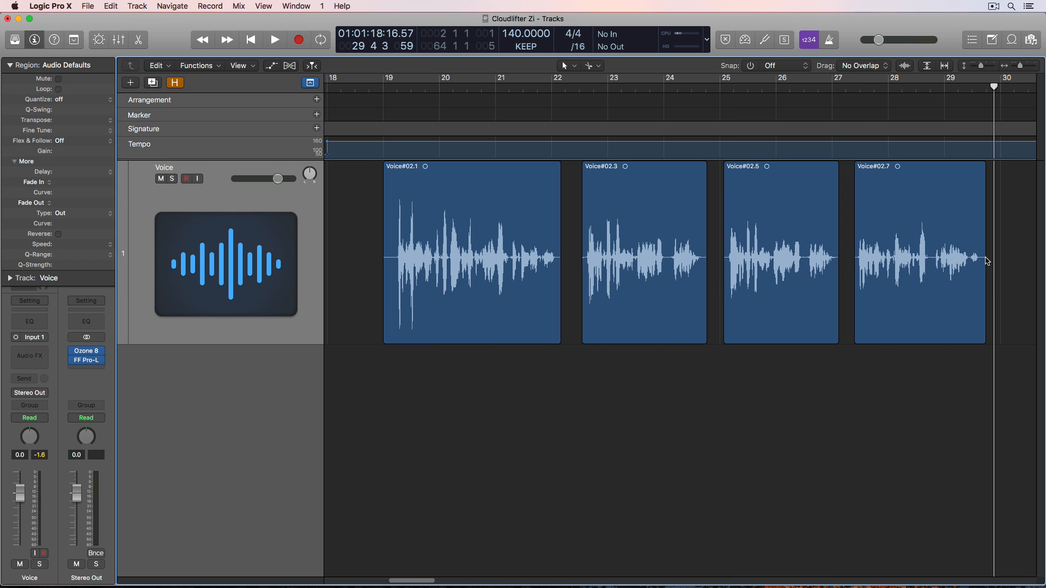
# Step: Try shuffling the last three Voice regions left against the first one, and undo the shuffle
pyautogui.moveTo(916, 387); pyautogui.dragTo(672, 292)
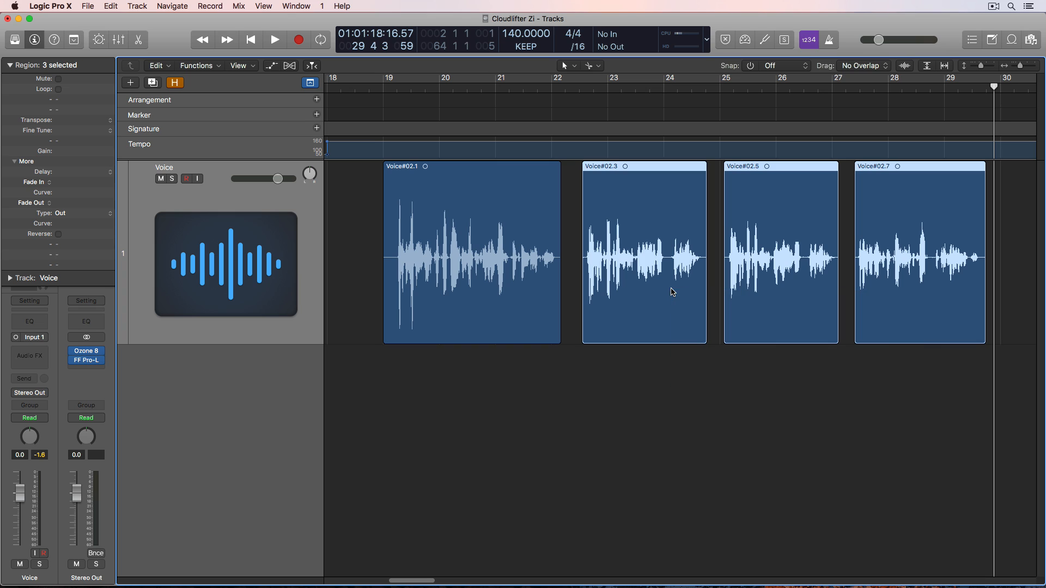
pyautogui.hotkey('alt', '[')
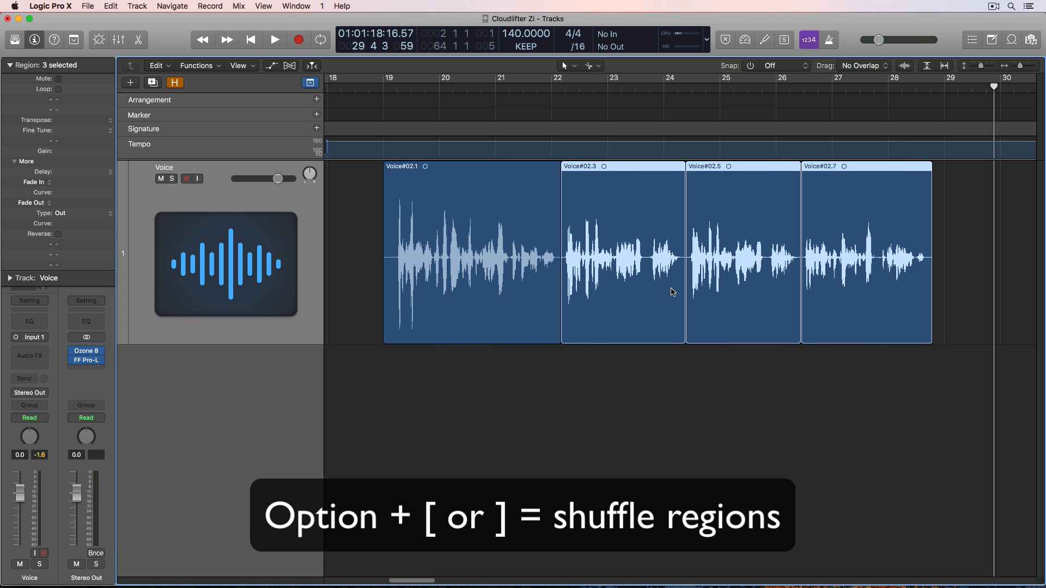
pyautogui.press('super+z')
# Step: Try shuffling the first three Voice regions right against the last one, then undo it and clear the selection
pyautogui.moveTo(482, 396); pyautogui.dragTo(759, 329)
pyautogui.hotkey('alt', ']')
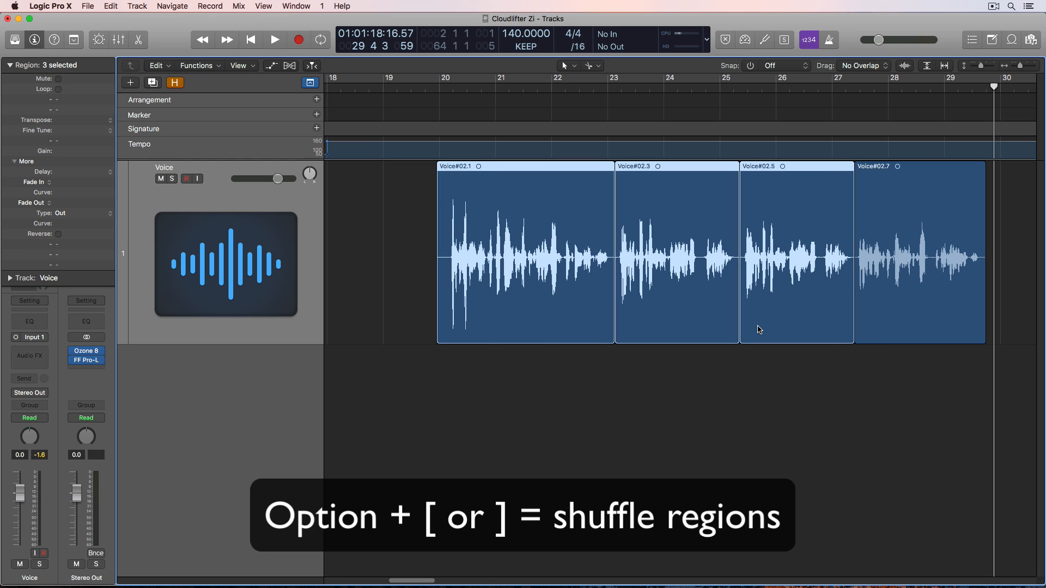
pyautogui.press('super+z')
pyautogui.click(683, 393)
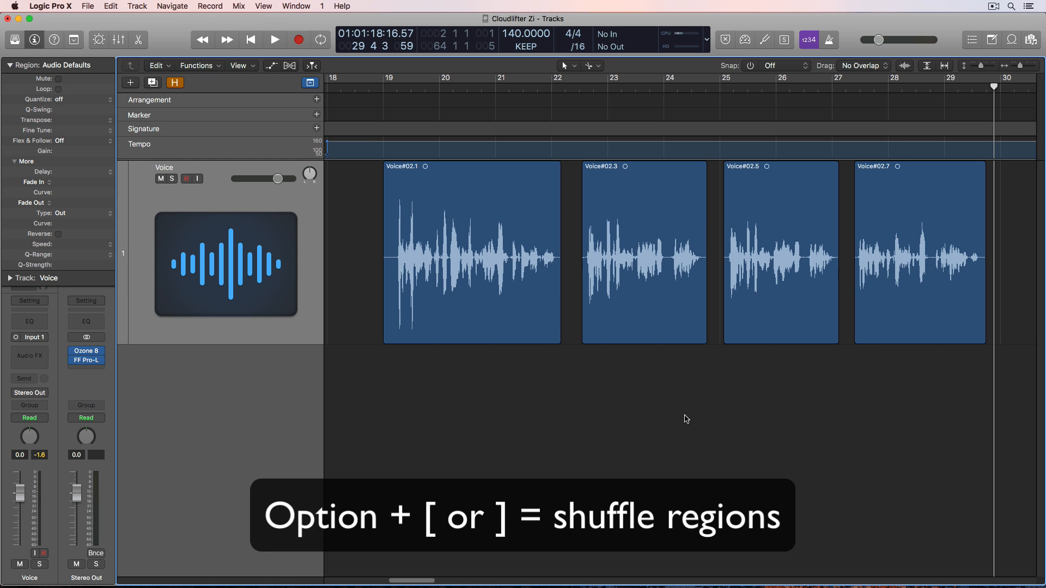
# Step: Delete the second Voice region and shuffle the last two regions left to close the gap
pyautogui.click(656, 301)
pyautogui.press('Delete')
pyautogui.moveTo(715, 397); pyautogui.dragTo(891, 320)
pyautogui.hotkey('alt', '[')
pyautogui.click(793, 391)
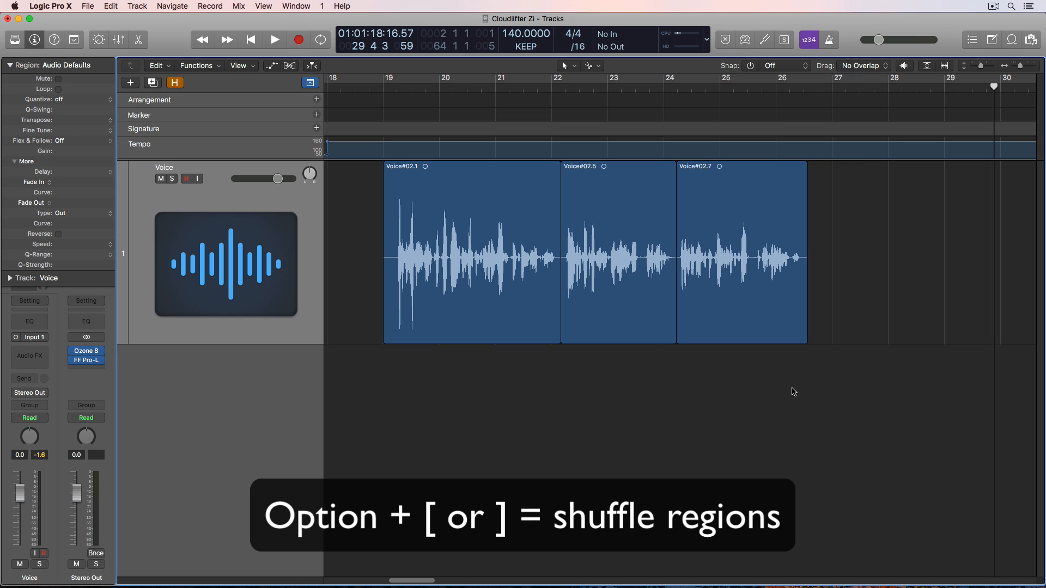
# Step: Undo the last shuffle and the deletion of the second Voice region, and clear the selection
pyautogui.press('super+z')
pyautogui.press('super+z')
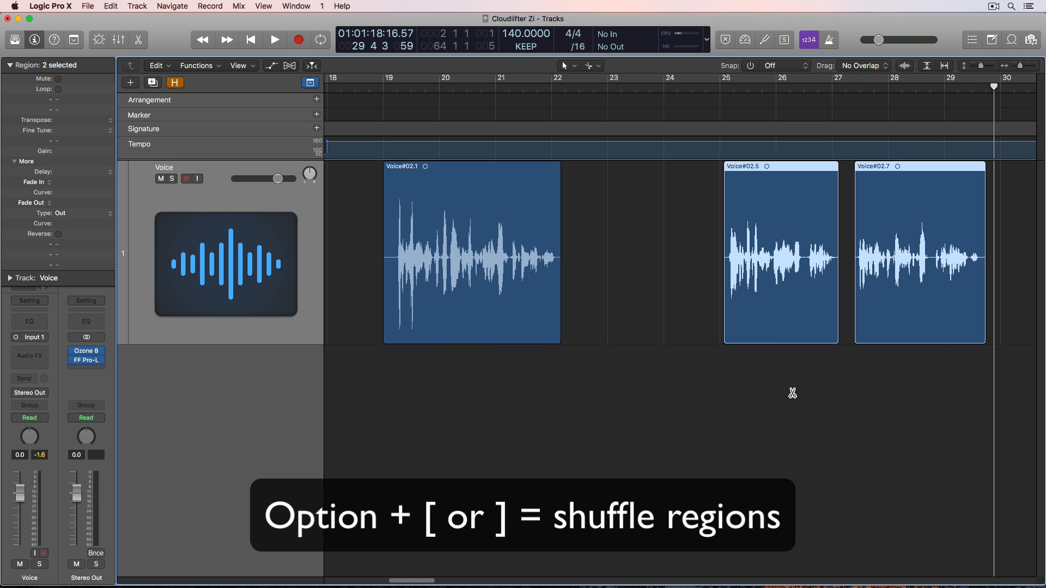
pyautogui.click(787, 397)
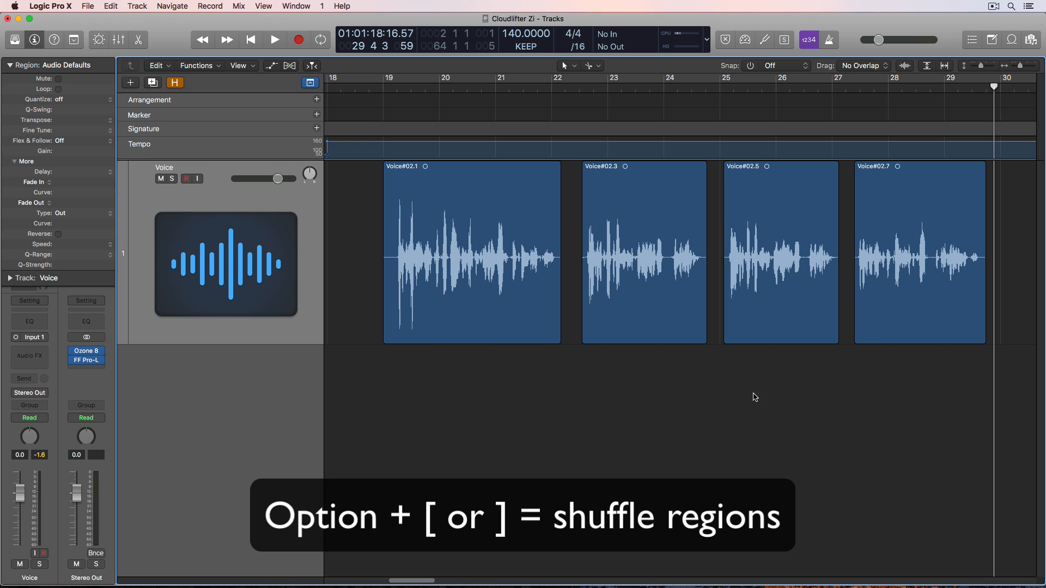
# Step: Try shuffling the last three Voice regions left against the first one two times, undoing the shuffle each time
pyautogui.moveTo(682, 398); pyautogui.dragTo(874, 324)
pyautogui.hotkey('alt', '[')
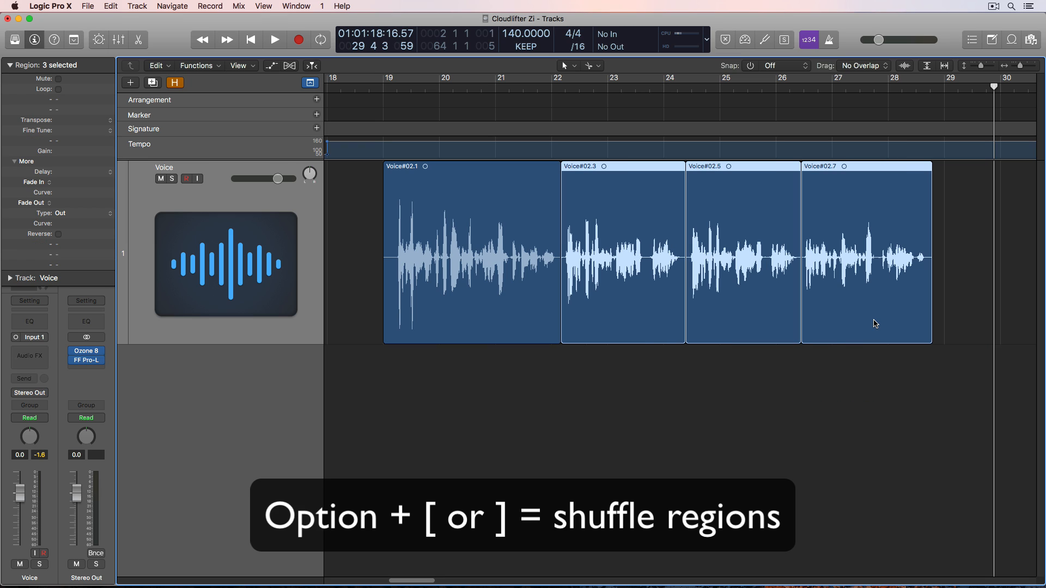
pyautogui.hotkey('alt', ']')
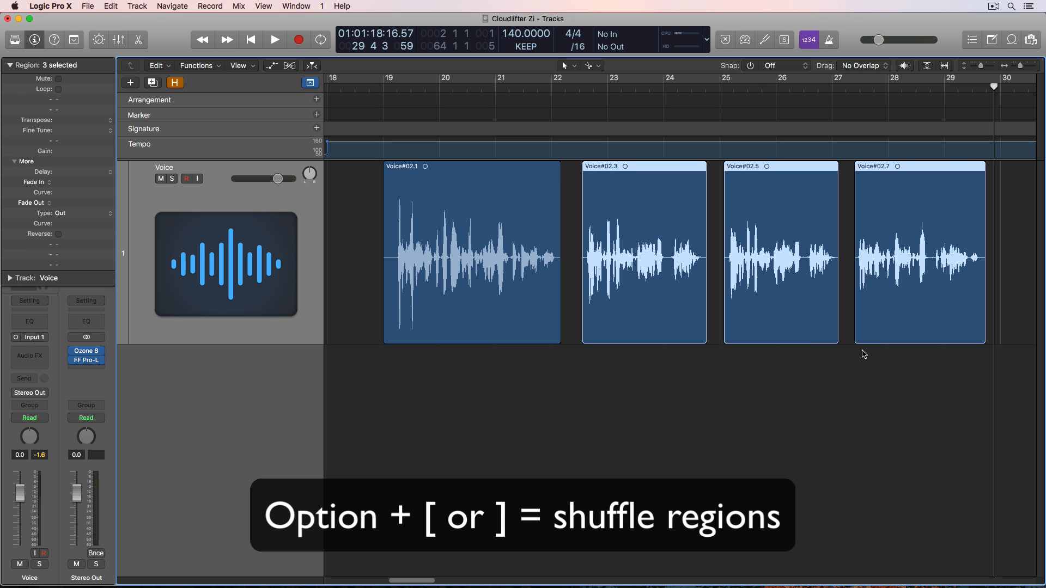
pyautogui.click(864, 352)
pyautogui.moveTo(661, 399); pyautogui.dragTo(886, 321)
pyautogui.click(856, 350)
pyautogui.click(792, 309)
pyautogui.click(687, 374)
pyautogui.moveTo(686, 375); pyautogui.dragTo(899, 343)
pyautogui.hotkey('alt', '[')
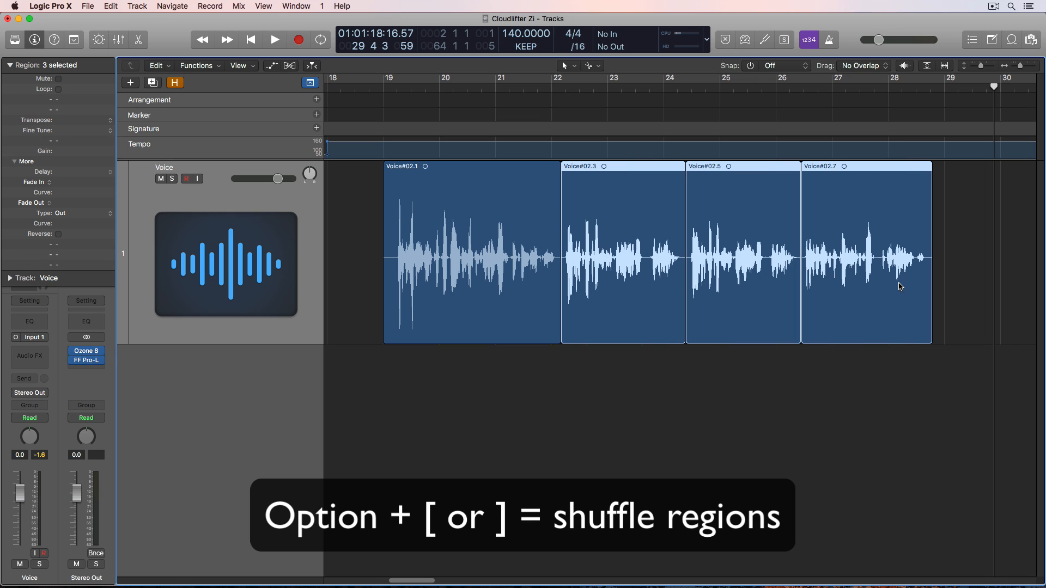
pyautogui.hotkey('alt', ']')
# Step: Try shuffling the first three Voice regions right against the last one, and undo the shuffle
pyautogui.moveTo(502, 392); pyautogui.dragTo(791, 335)
pyautogui.hotkey('alt', ']')
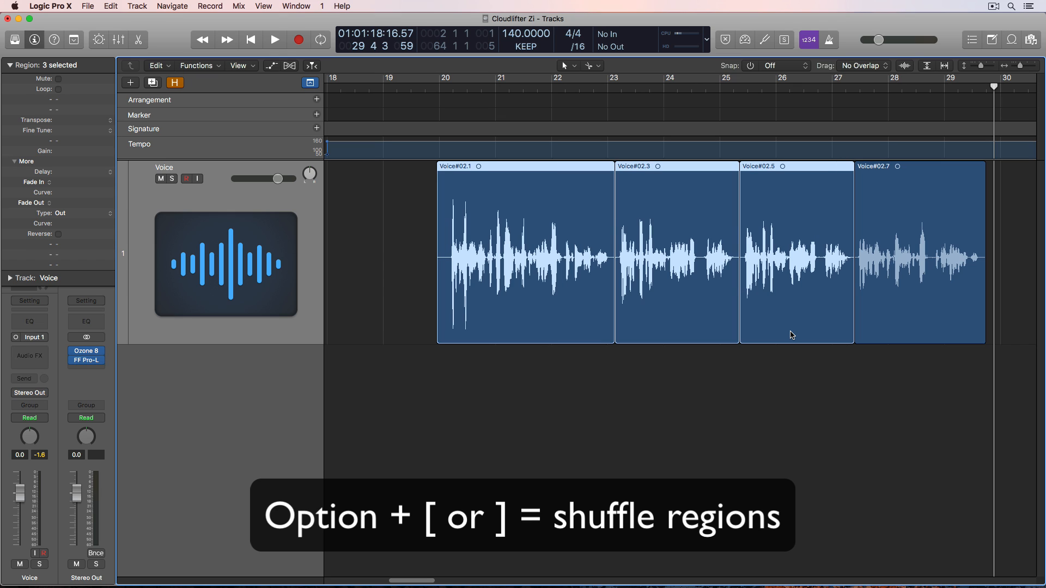
pyautogui.hotkey('alt', '[')
# Step: Delete the second Voice region and shuffle the last two regions left against the first one
pyautogui.click(684, 304)
pyautogui.press('Delete')
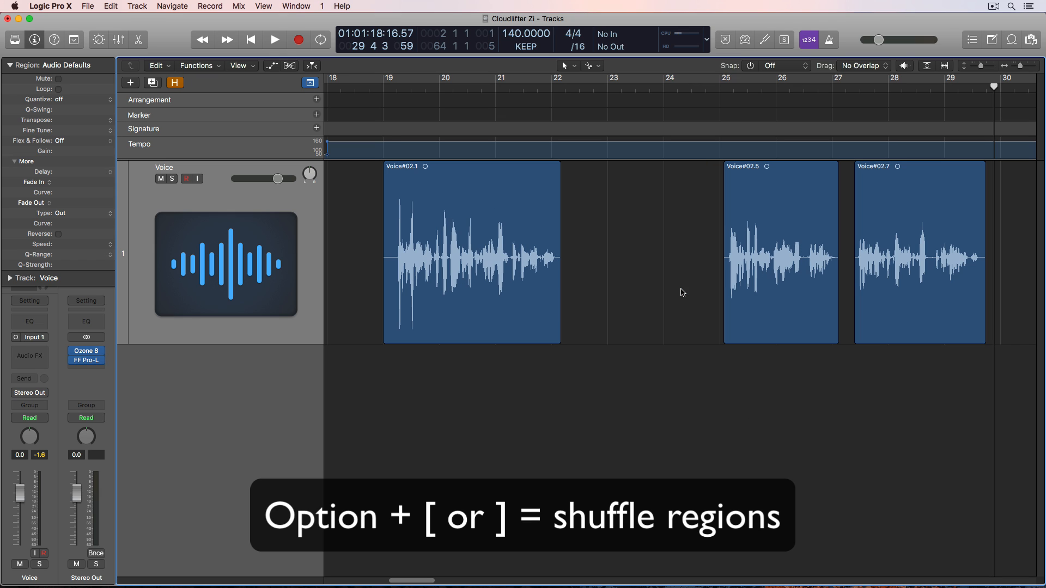
pyautogui.moveTo(671, 291); pyautogui.dragTo(877, 276)
pyautogui.hotkey('alt', '[')
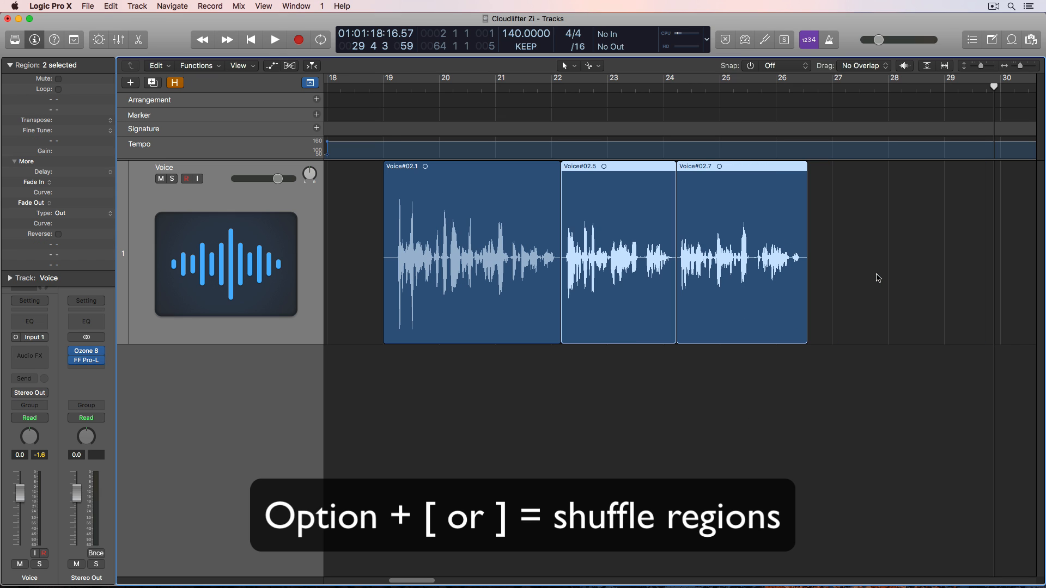
# Step: Undo the last shuffle and the deletion of the second Voice region, and clear the selection
pyautogui.press('super+z')
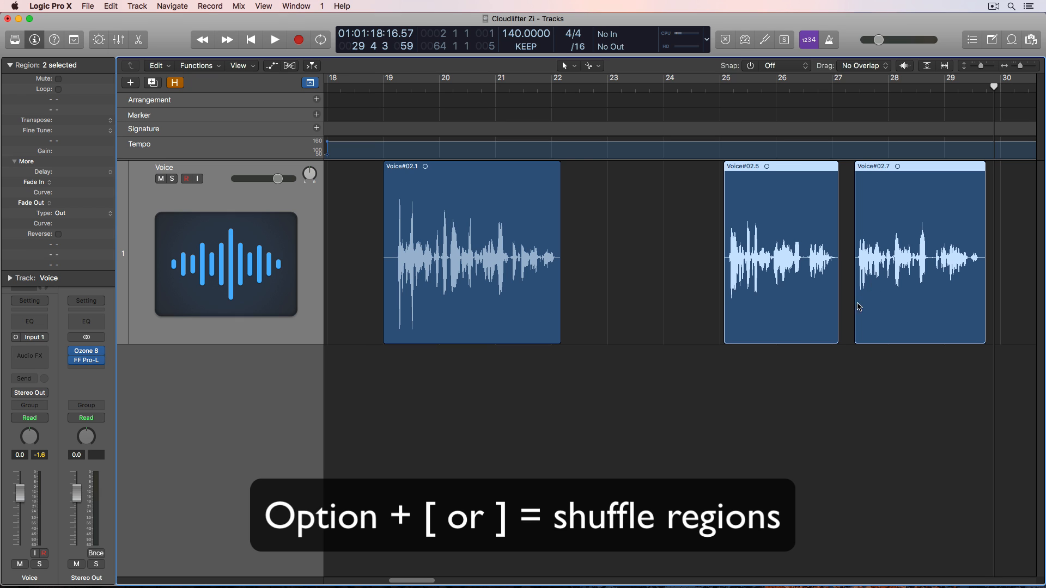
pyautogui.press('super+z')
pyautogui.click(733, 420)
# Step: Delete the third Voice region, shuffle the first two regions right against the last one, and clear the selection
pyautogui.click(756, 315)
pyautogui.press('Delete')
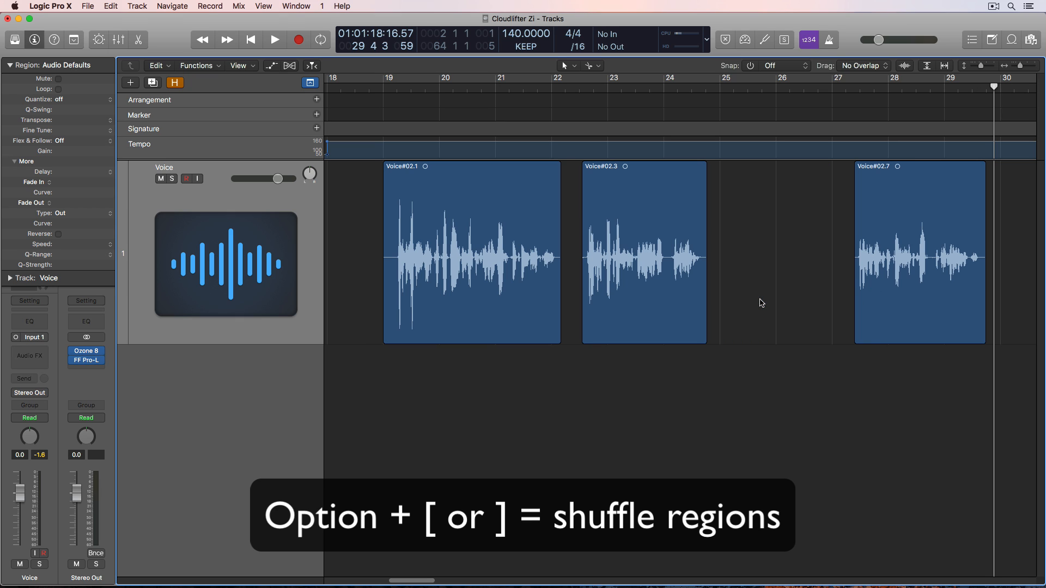
pyautogui.moveTo(533, 379); pyautogui.dragTo(641, 327)
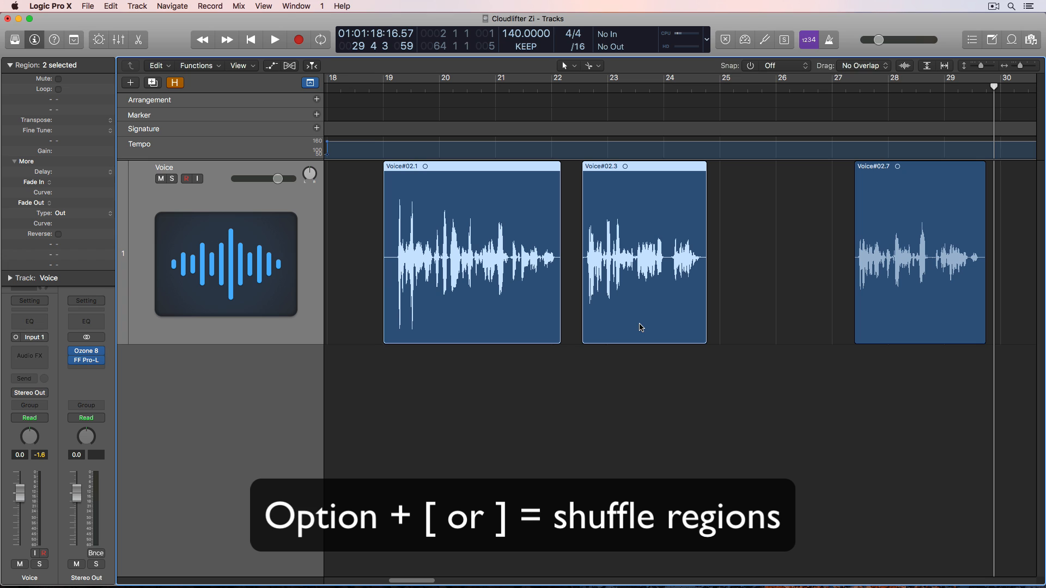
pyautogui.hotkey('alt', ']')
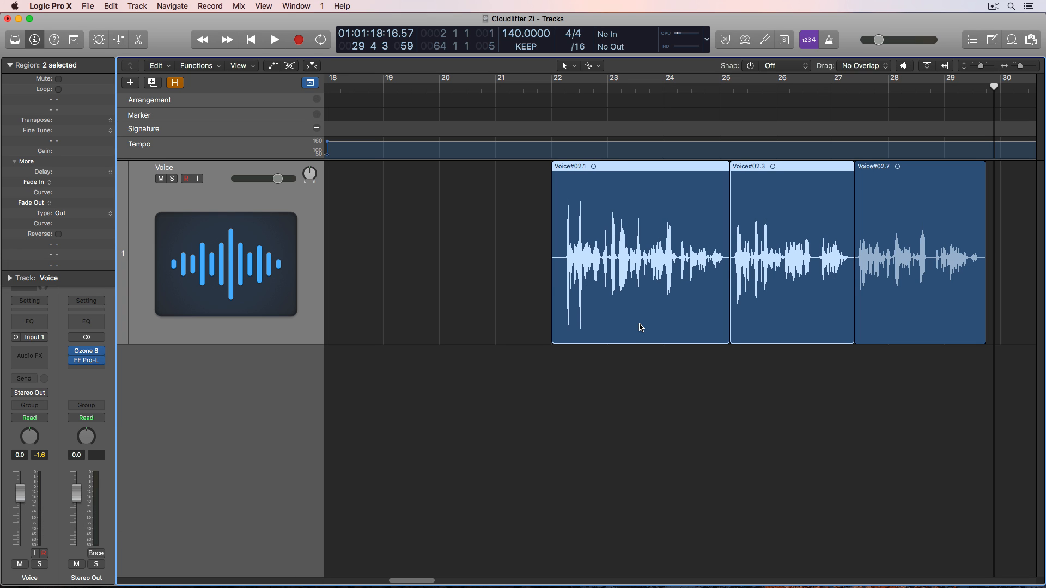
pyautogui.click(633, 386)
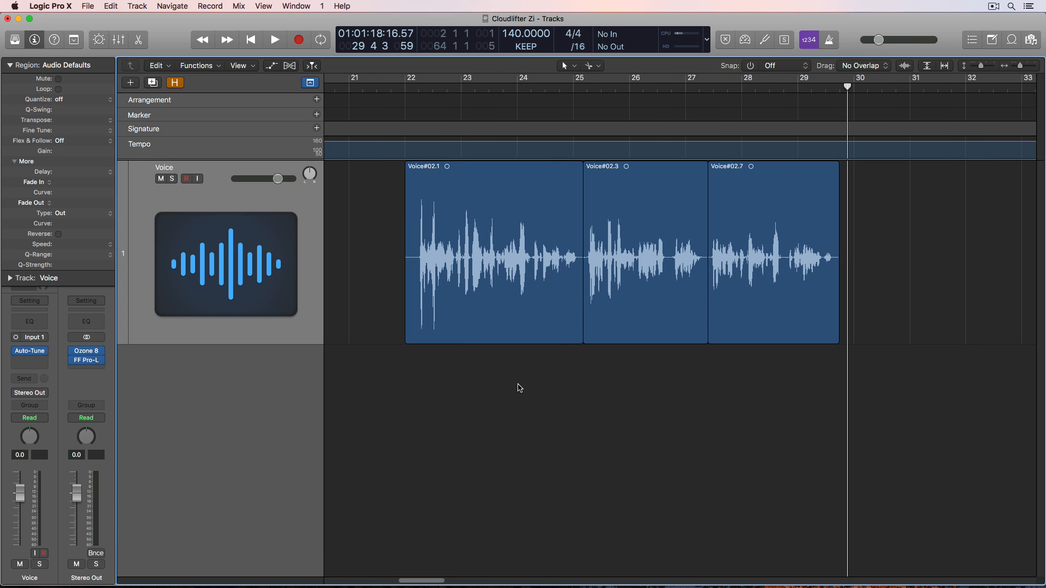
# Step: Bounce the three Voice regions in place to a new track with the source muted, and enlarge the new track
pyautogui.moveTo(519, 388); pyautogui.dragTo(747, 295)
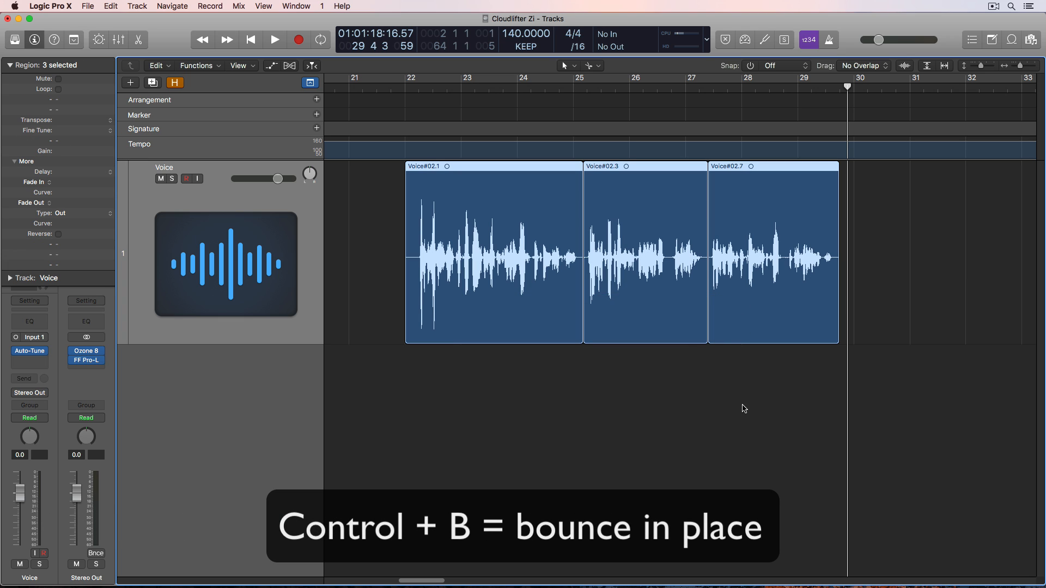
pyautogui.hotkey('ctrl', 'b')
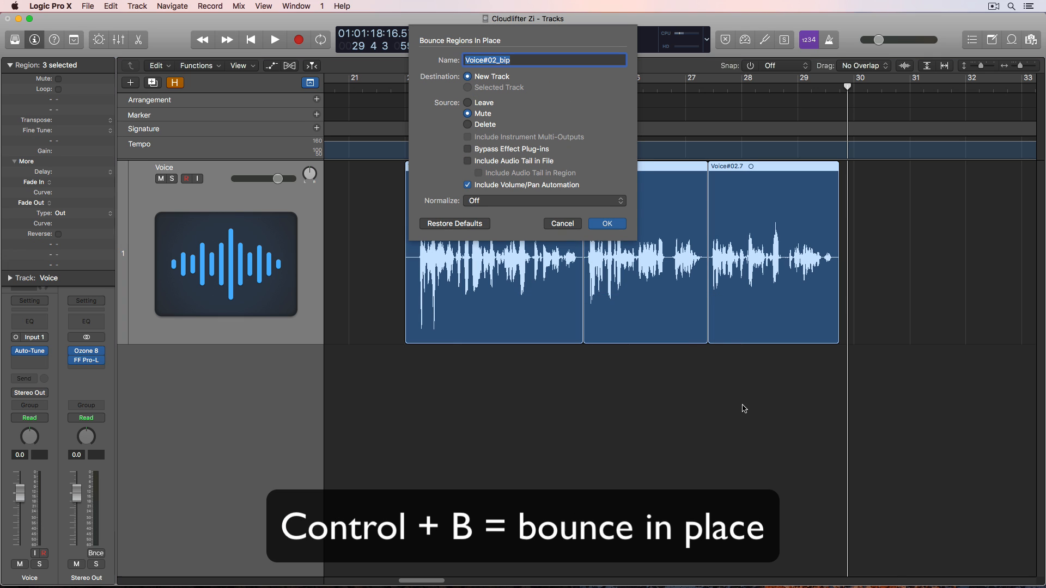
pyautogui.press('Return')
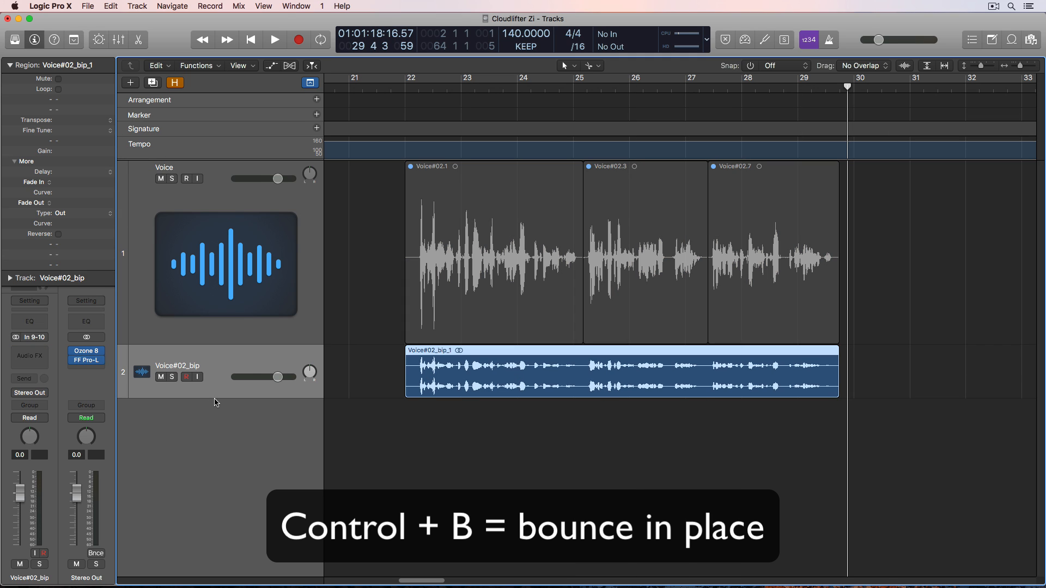
pyautogui.moveTo(215, 397); pyautogui.dragTo(233, 486)
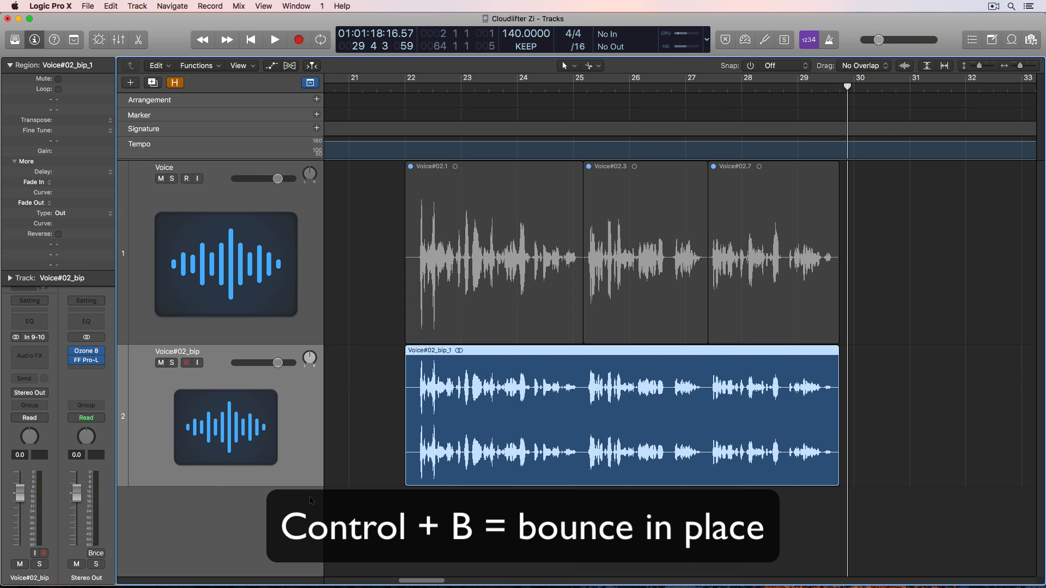
pyautogui.click(420, 521)
# Step: Select the original Voice track and inspect its Auto-Tune plug-in, closing the plug-in window when done
pyautogui.click(267, 312)
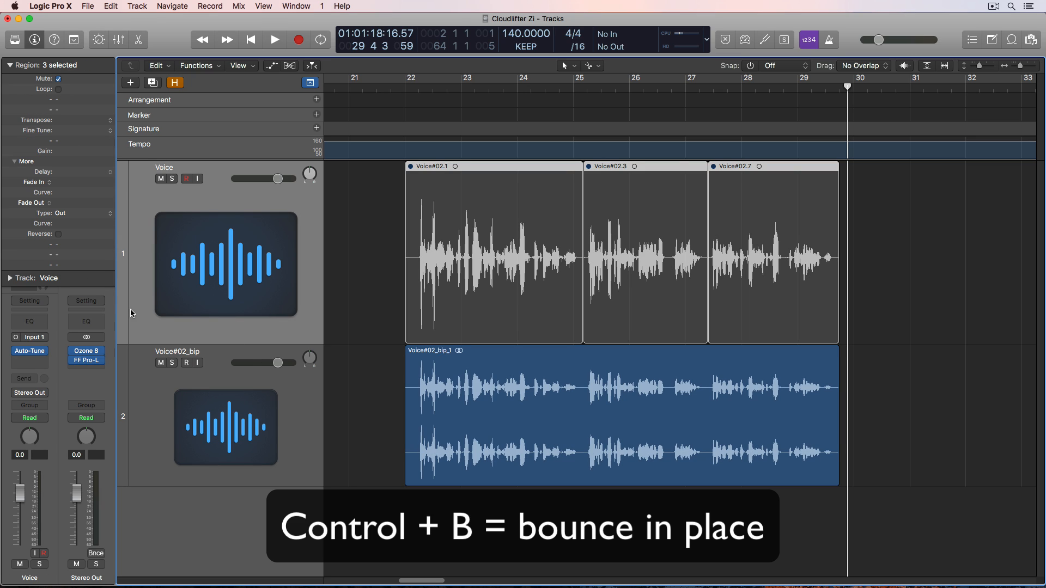
pyautogui.moveTo(31, 352)
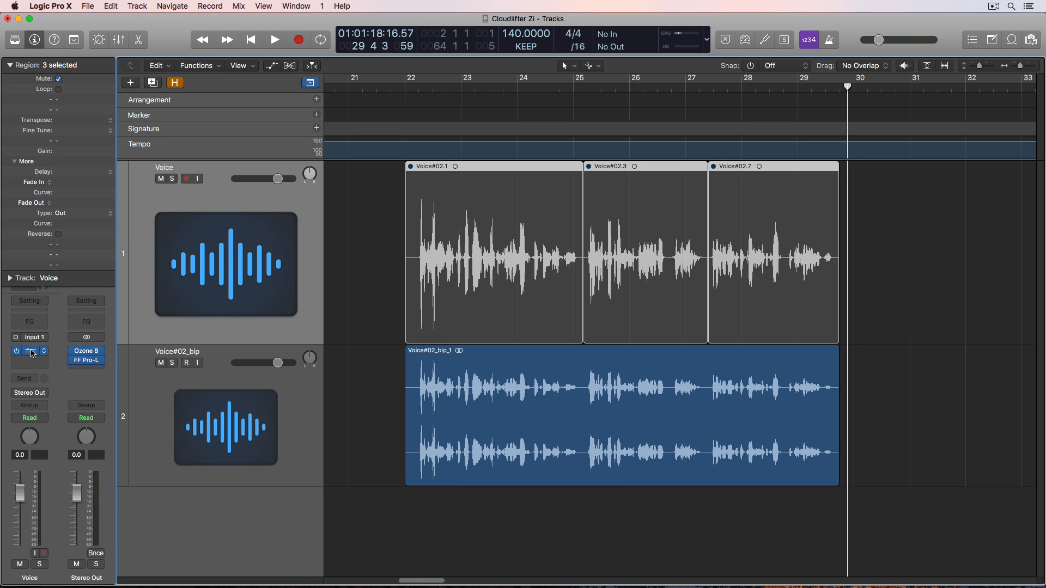
pyautogui.click(32, 352)
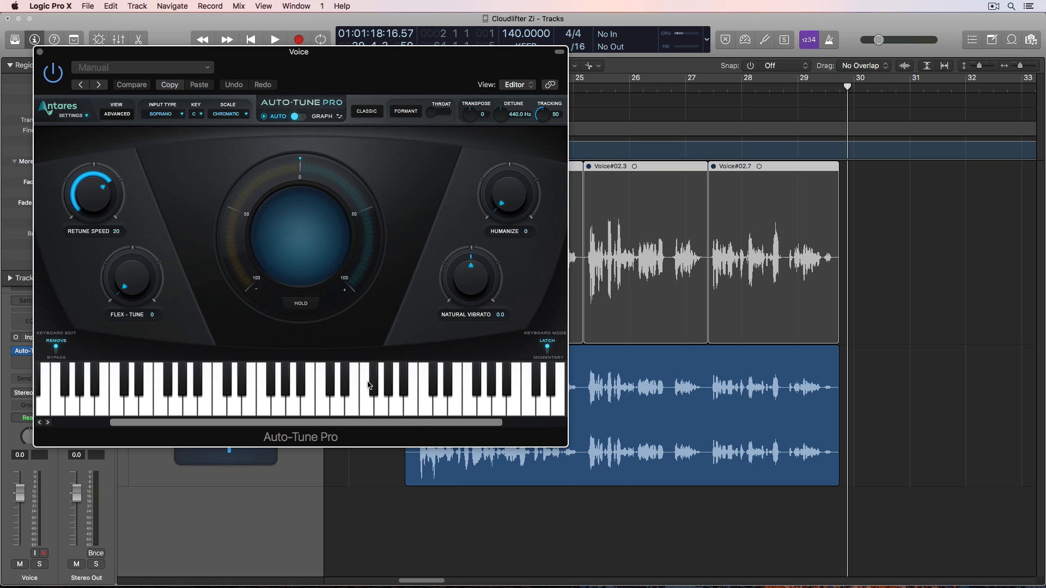
pyautogui.click(40, 51)
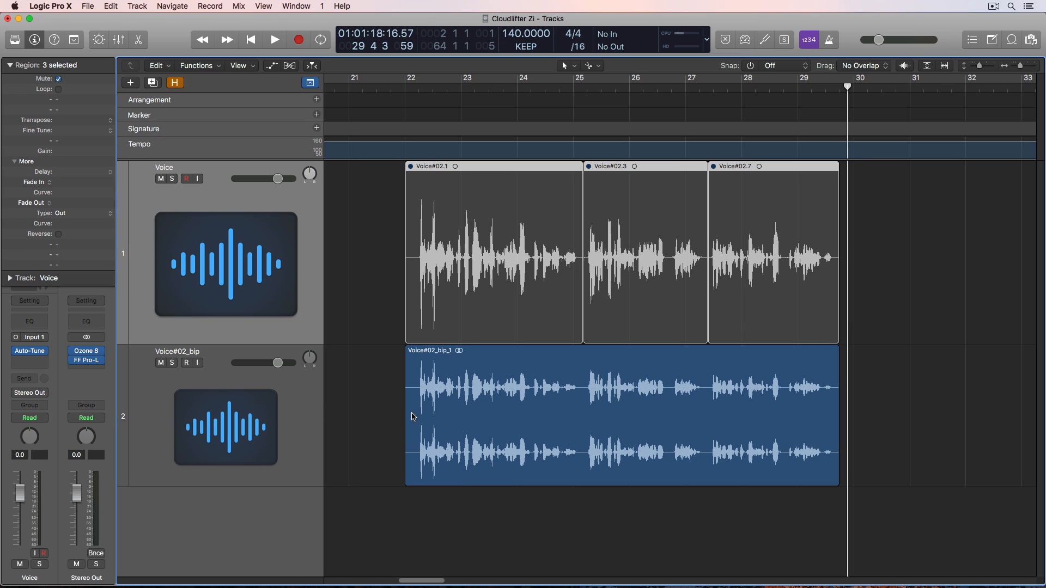
# Step: Delete the original Voice track together with its muted regions, and enlarge the remaining bounced track
pyautogui.click(445, 418)
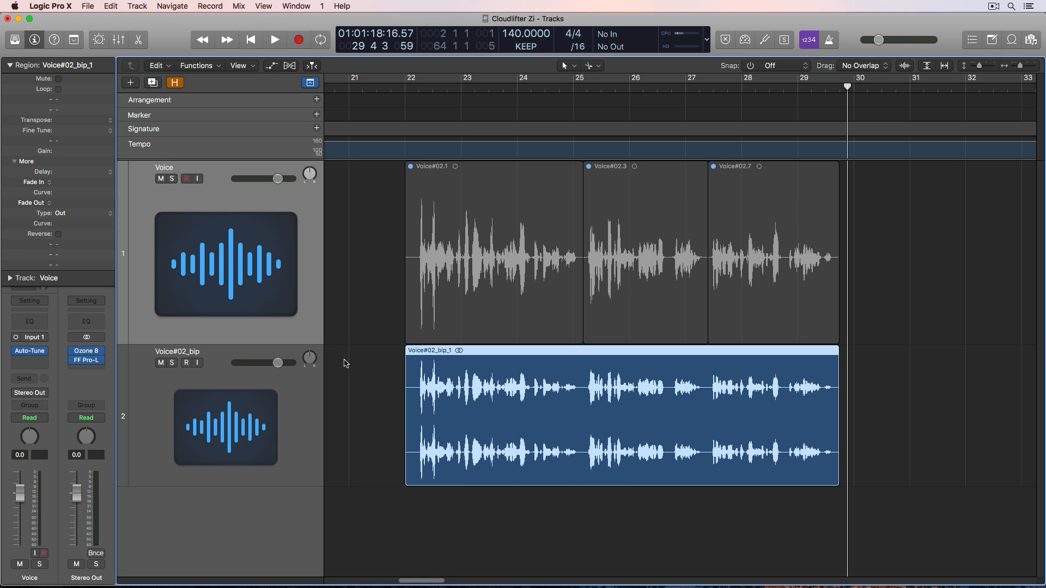
pyautogui.click(275, 274)
pyautogui.press('Delete')
pyautogui.press('Return')
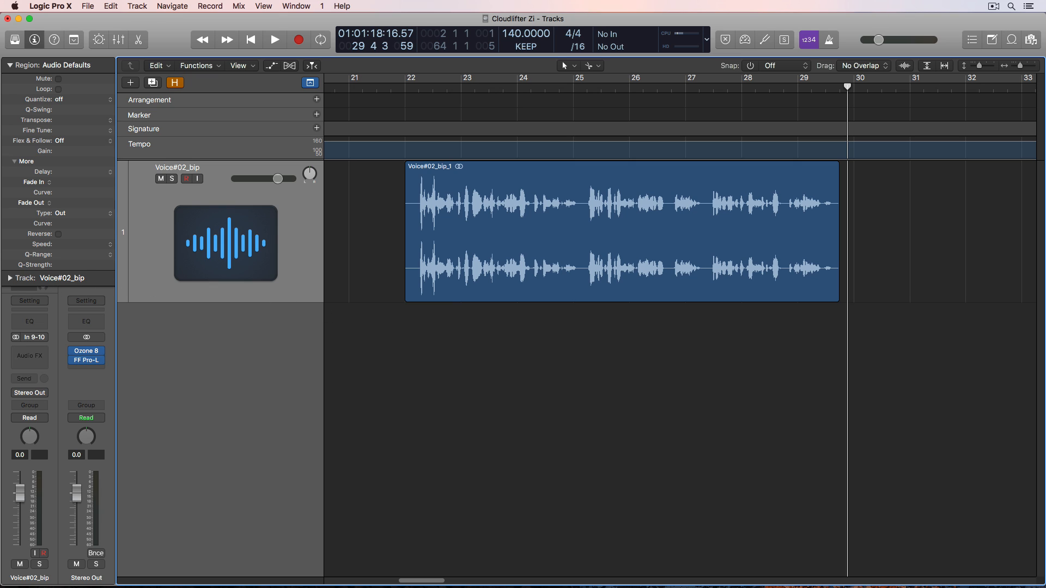
pyautogui.moveTo(187, 300); pyautogui.dragTo(349, 408)
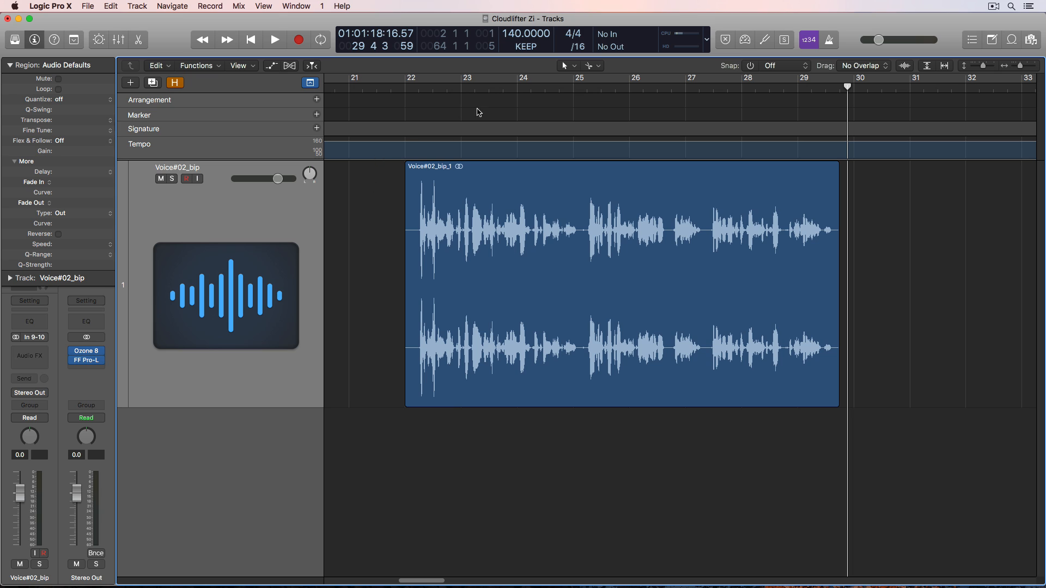
# Step: Review the edit tools while keeping the Pointer Tool, and switch to the Scissors Tool
pyautogui.click(566, 65)
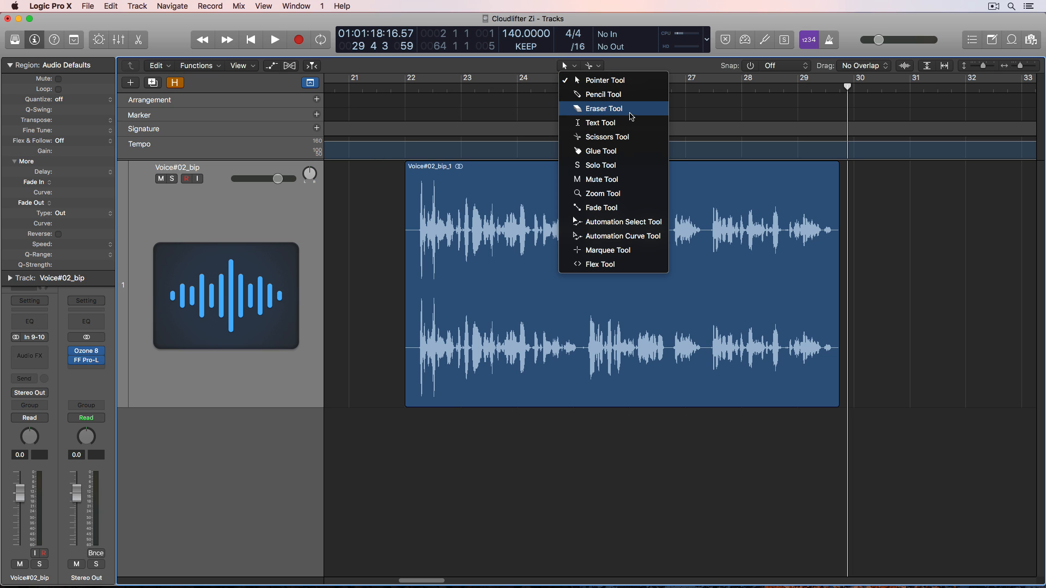
pyautogui.click(624, 81)
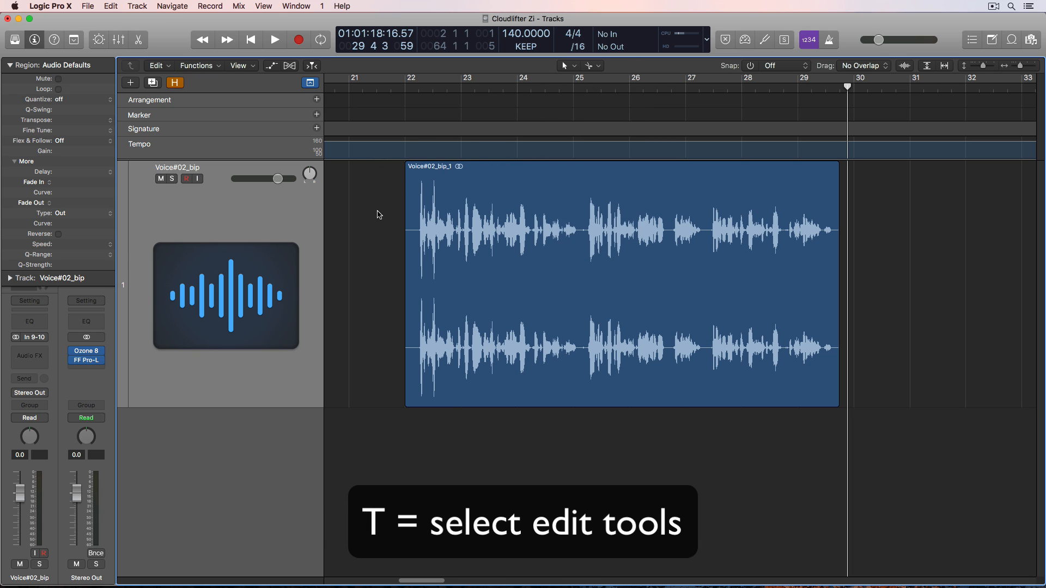
pyautogui.press('t')
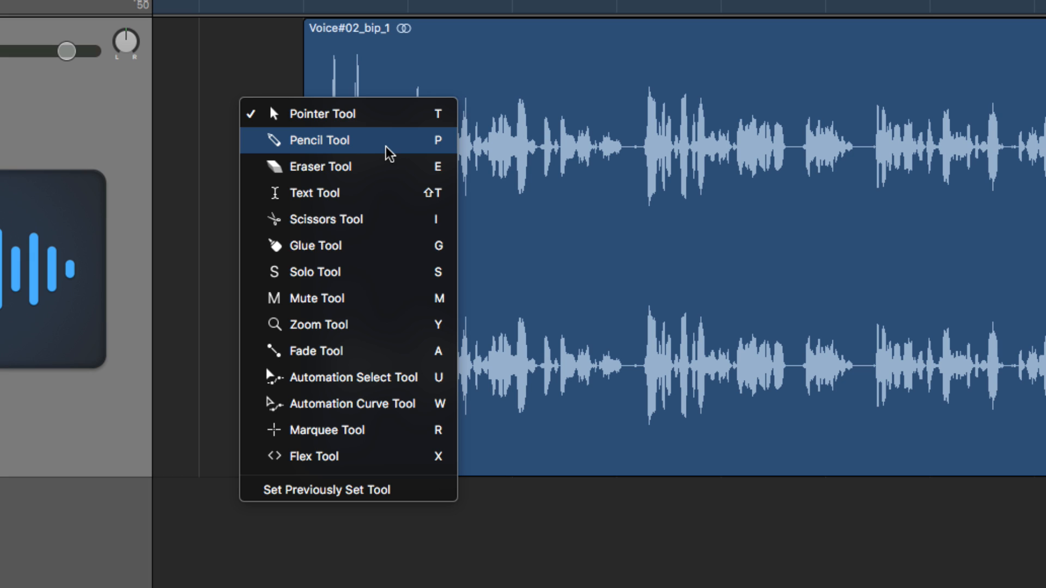
pyautogui.click(391, 220)
pyautogui.press('t')
pyautogui.press('Escape')
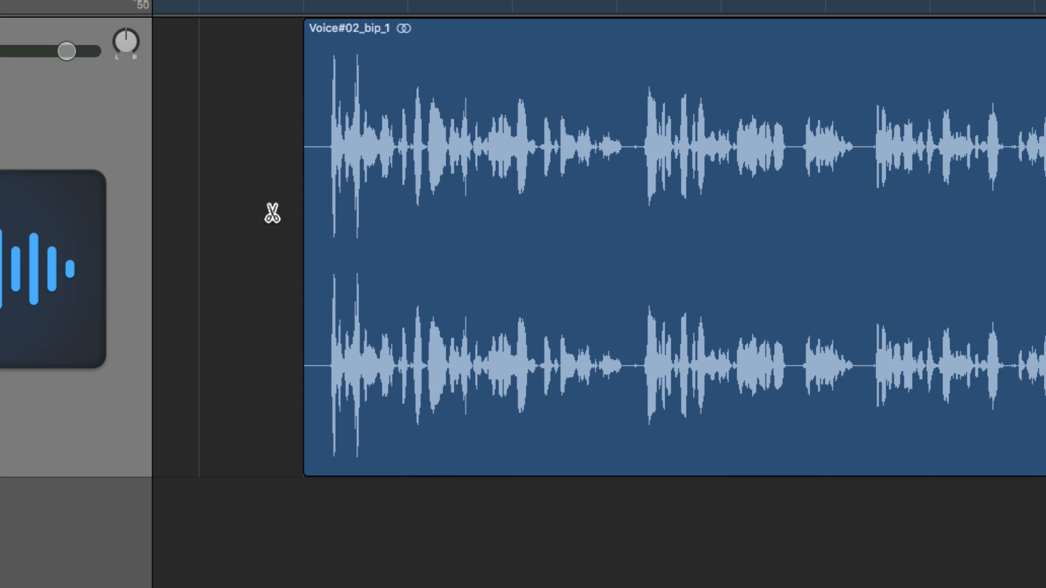
# Step: Return to the Pointer Tool and select the Scissors Tool again using its key command
pyautogui.press('t')
pyautogui.press('t')
pyautogui.press('t')
pyautogui.press('i')
# Step: Switch back to the Pointer Tool and assign the Marquee Tool as the Command-click tool
pyautogui.press('t')
pyautogui.press('t')
pyautogui.press('t')
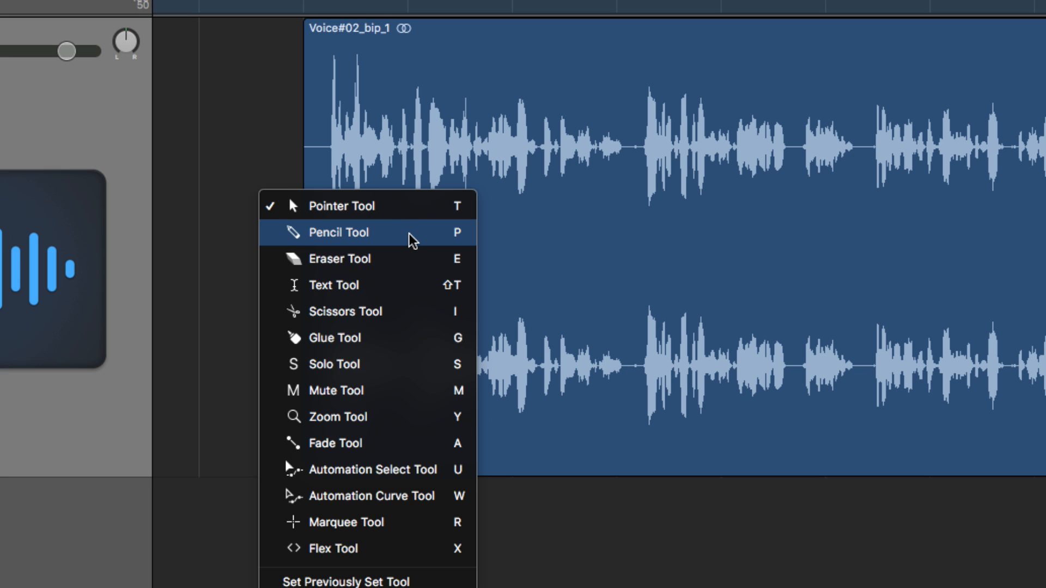
pyautogui.click(414, 524)
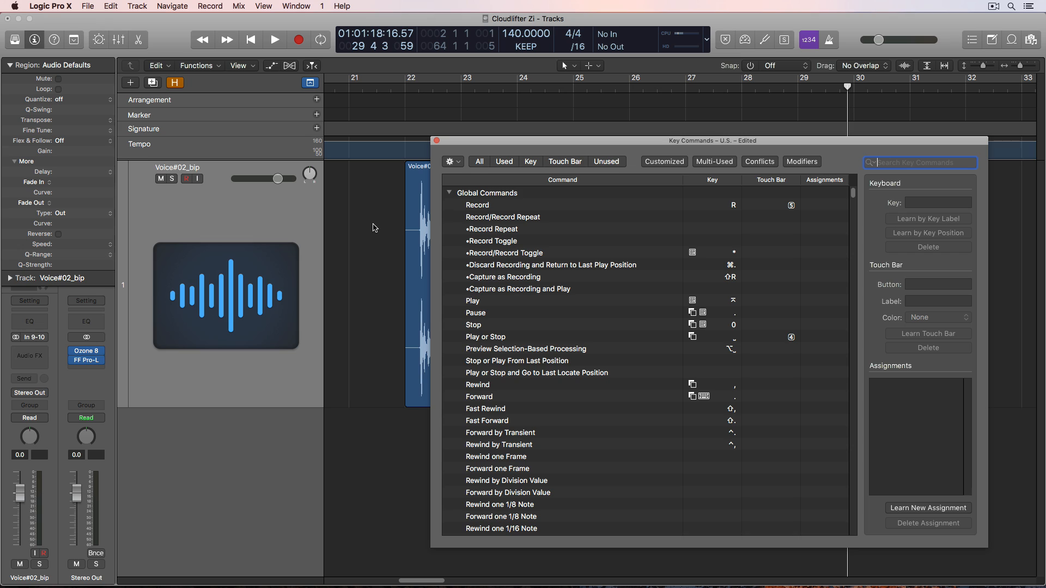
# Step: Open the Key Commands window, reposition it, and look through the Global Commands down to Fast Rewind
pyautogui.hotkey('alt', 'k')
pyautogui.moveTo(649, 142); pyautogui.dragTo(514, 136)
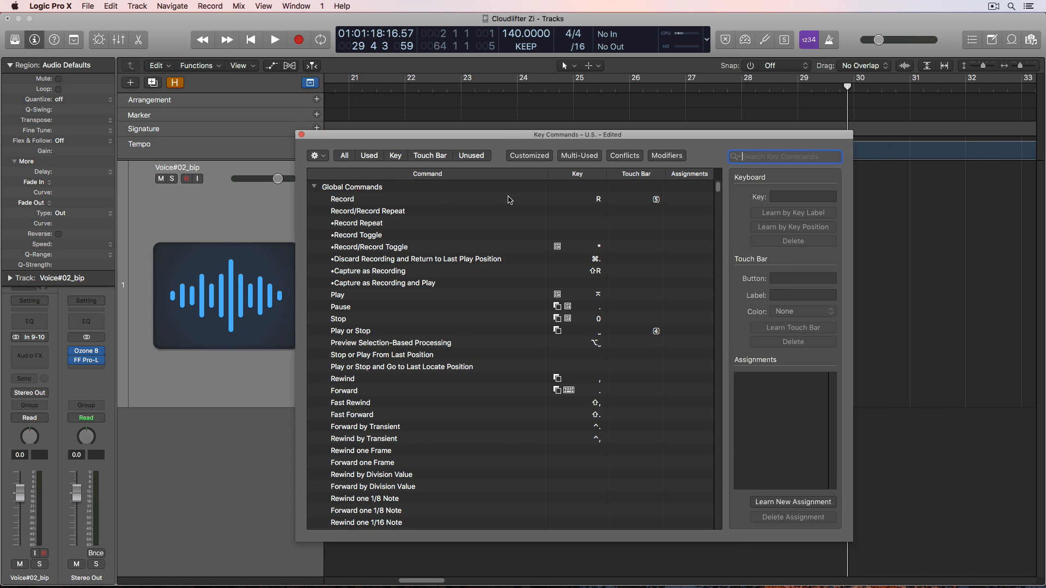
pyautogui.click(500, 265)
pyautogui.click(486, 307)
pyautogui.click(479, 343)
pyautogui.click(474, 367)
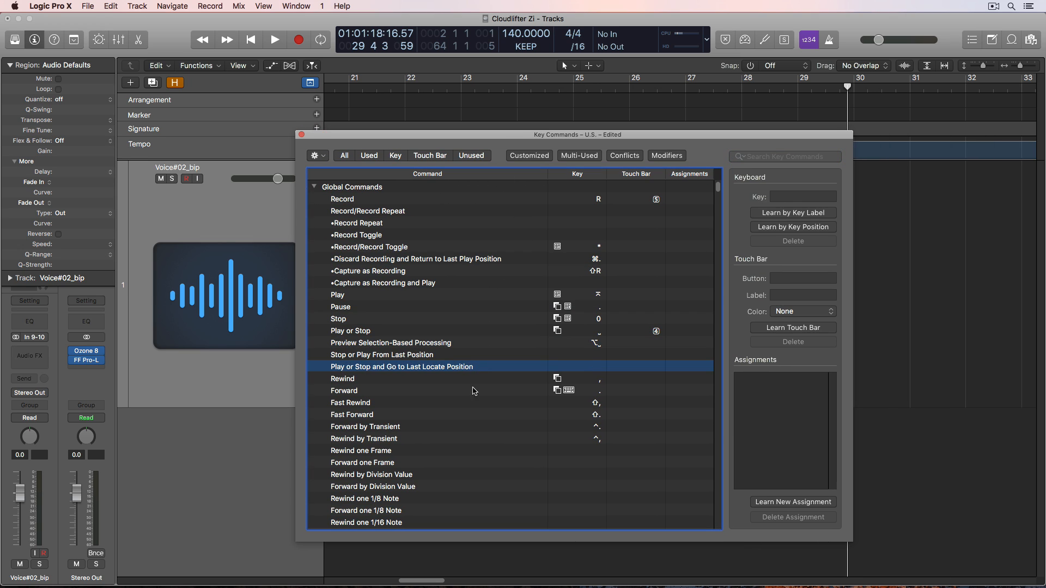
pyautogui.click(469, 404)
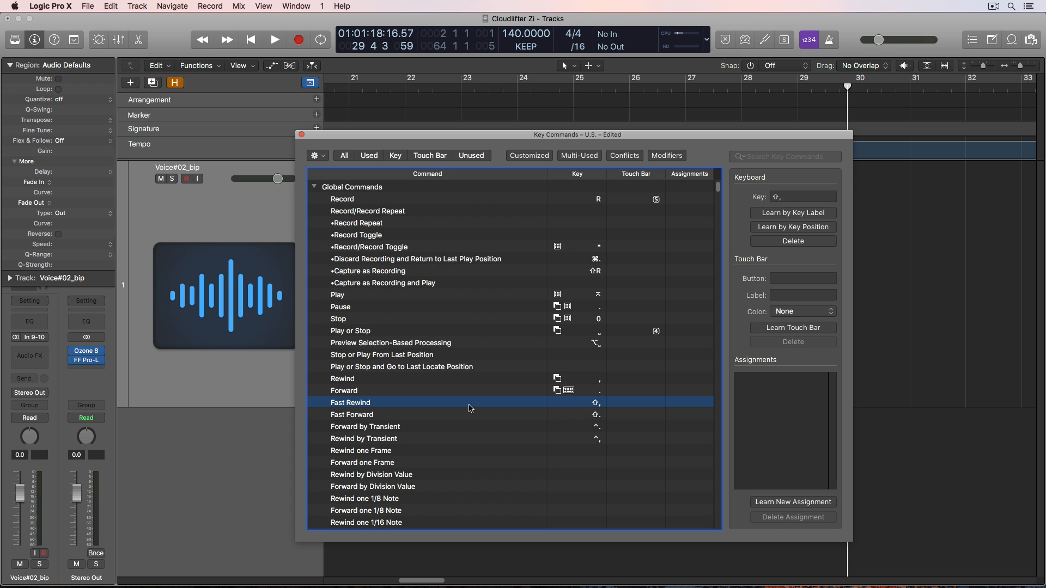